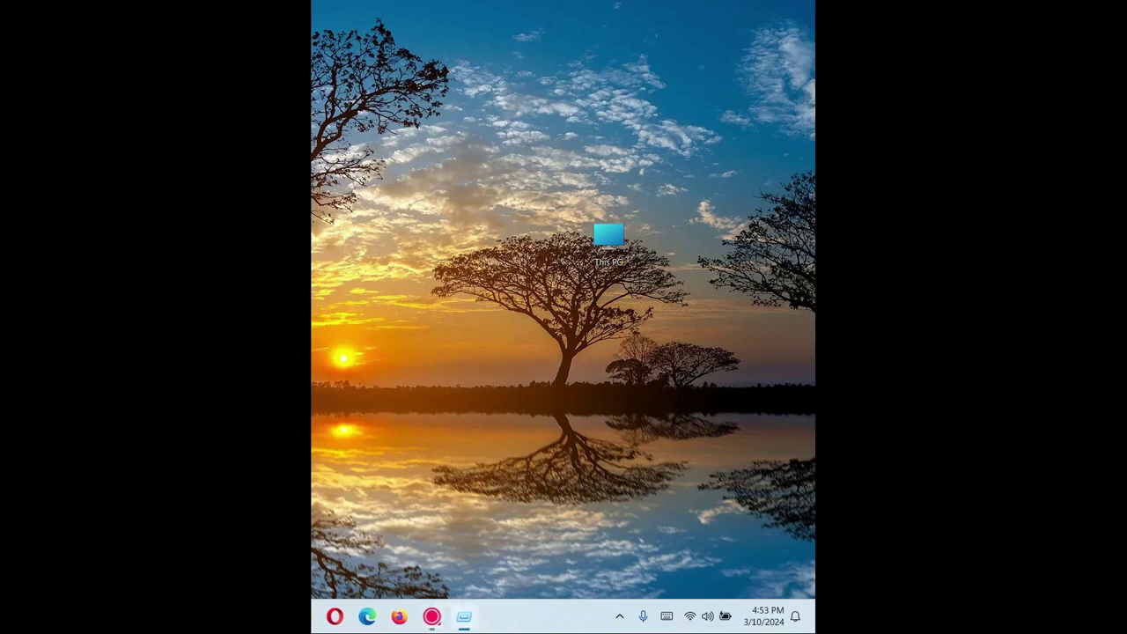
# Open the Run dialog with Win+R
pyautogui.press('super+r')
# Launch services.msc from Run and select the Windows Audio service in the list
pyautogui.moveTo(520, 312); pyautogui.dragTo(542, 272)
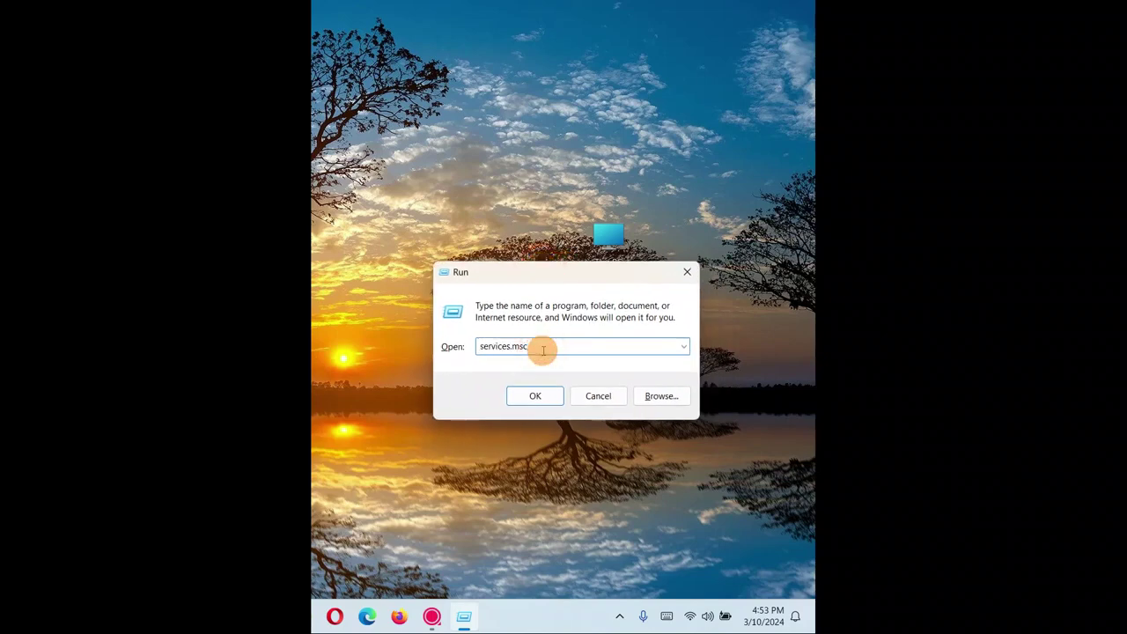
pyautogui.click(535, 396)
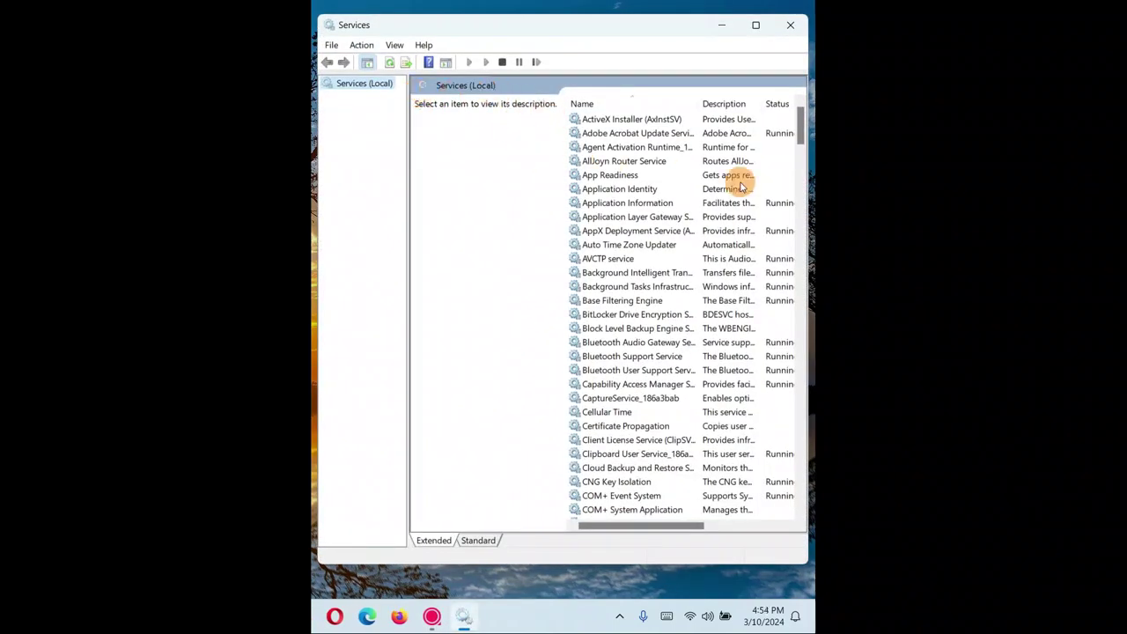
pyautogui.moveTo(800, 119); pyautogui.dragTo(790, 442)
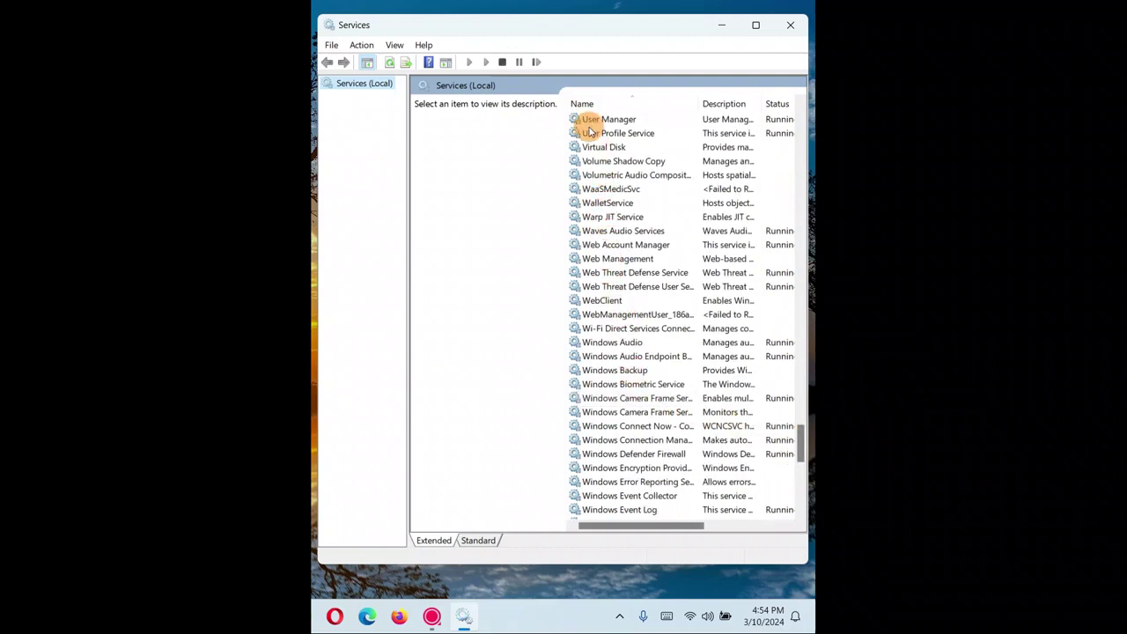
pyautogui.click(599, 343)
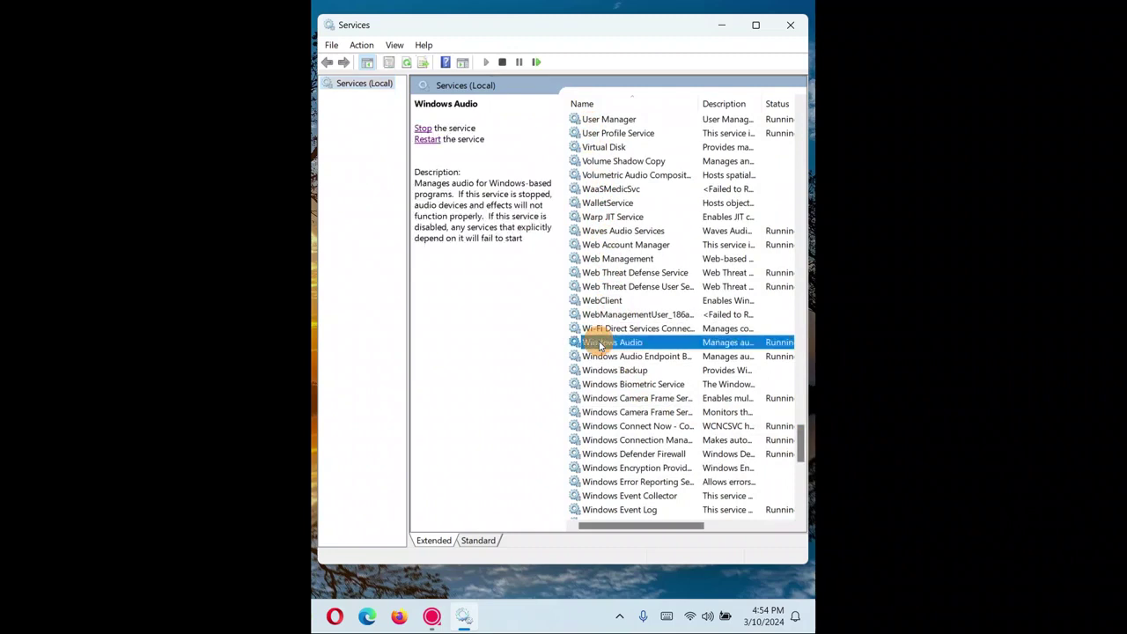
pyautogui.click(615, 520)
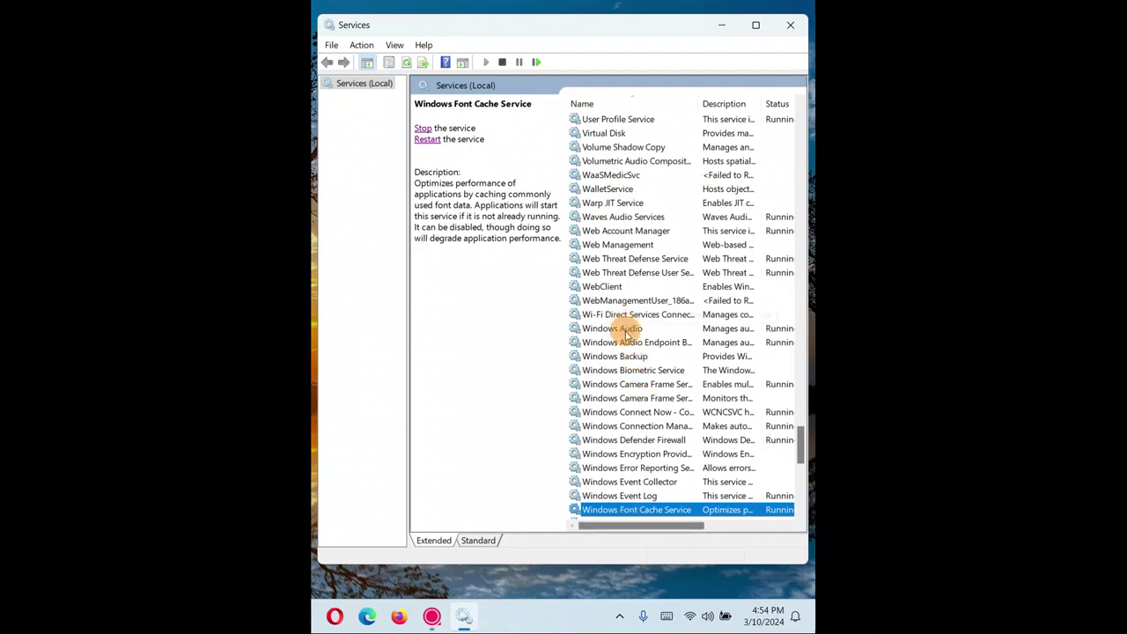
pyautogui.click(625, 331)
pyautogui.moveTo(619, 526); pyautogui.dragTo(702, 519)
pyautogui.moveTo(795, 521); pyautogui.dragTo(597, 523)
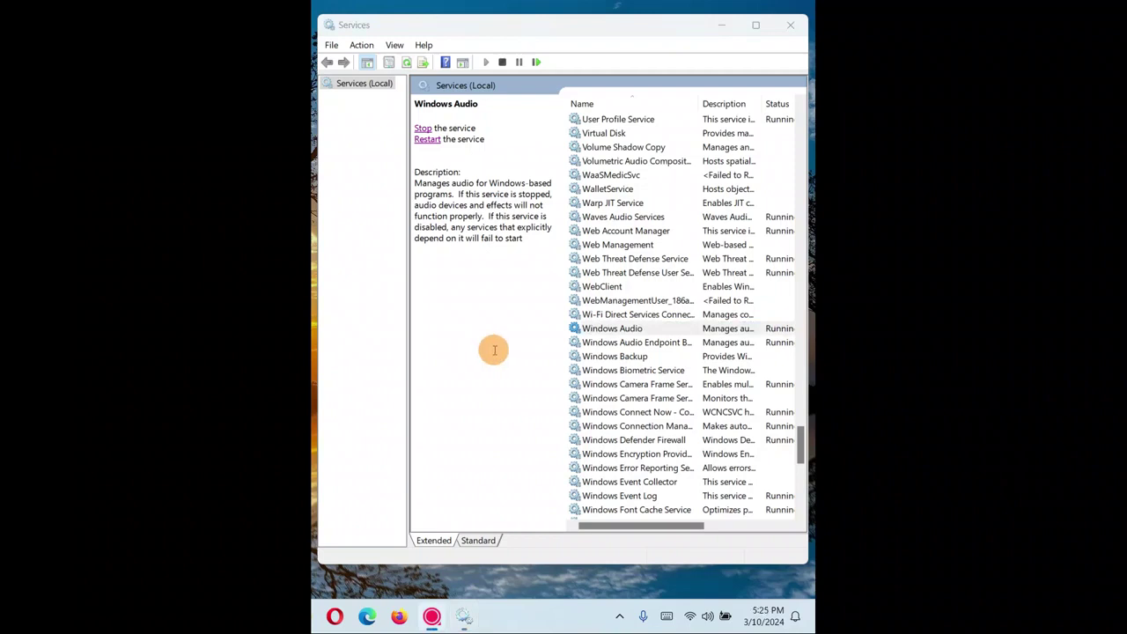
pyautogui.click(615, 333)
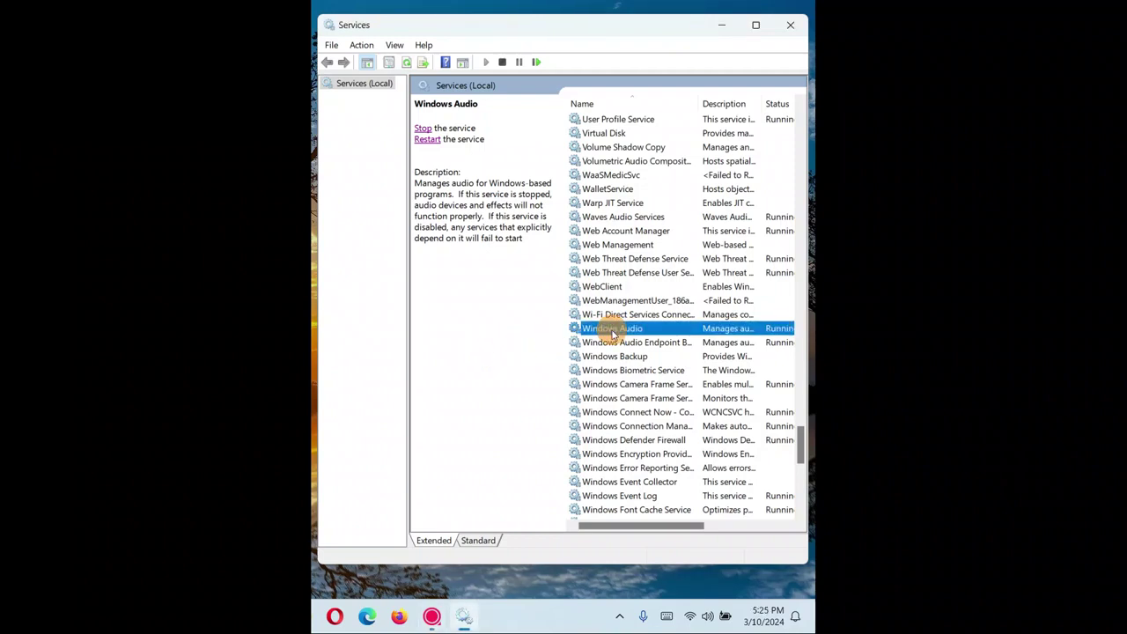
# Confirm Windows Audio's startup type is Automatic in its Properties, then restart the service
pyautogui.rightClick(614, 333)
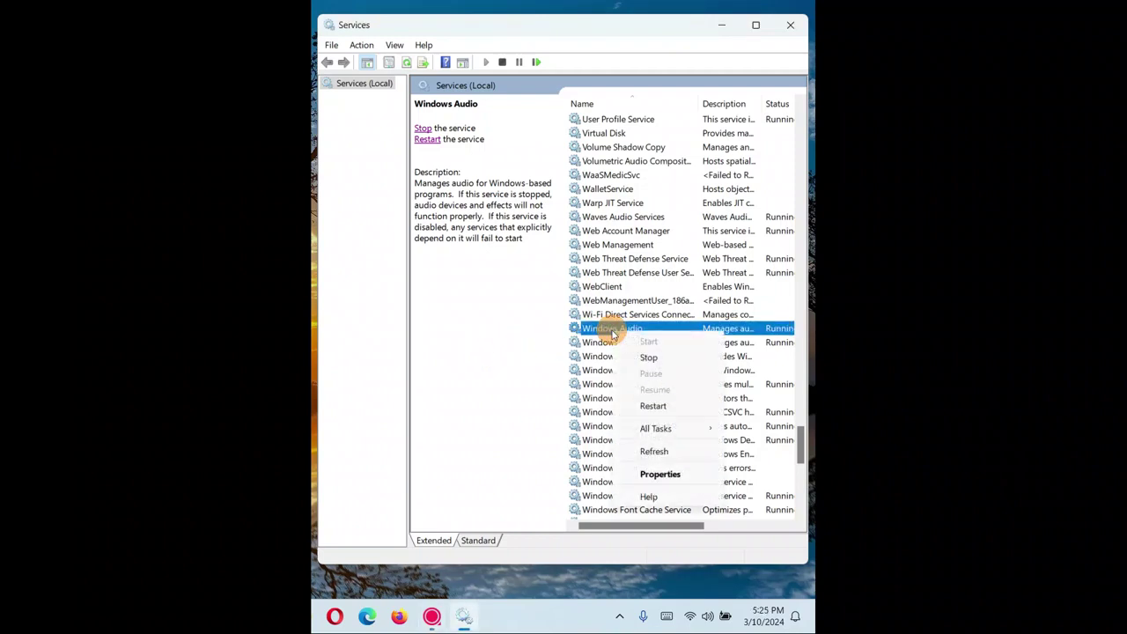
pyautogui.click(660, 477)
pyautogui.moveTo(631, 126); pyautogui.dragTo(657, 112)
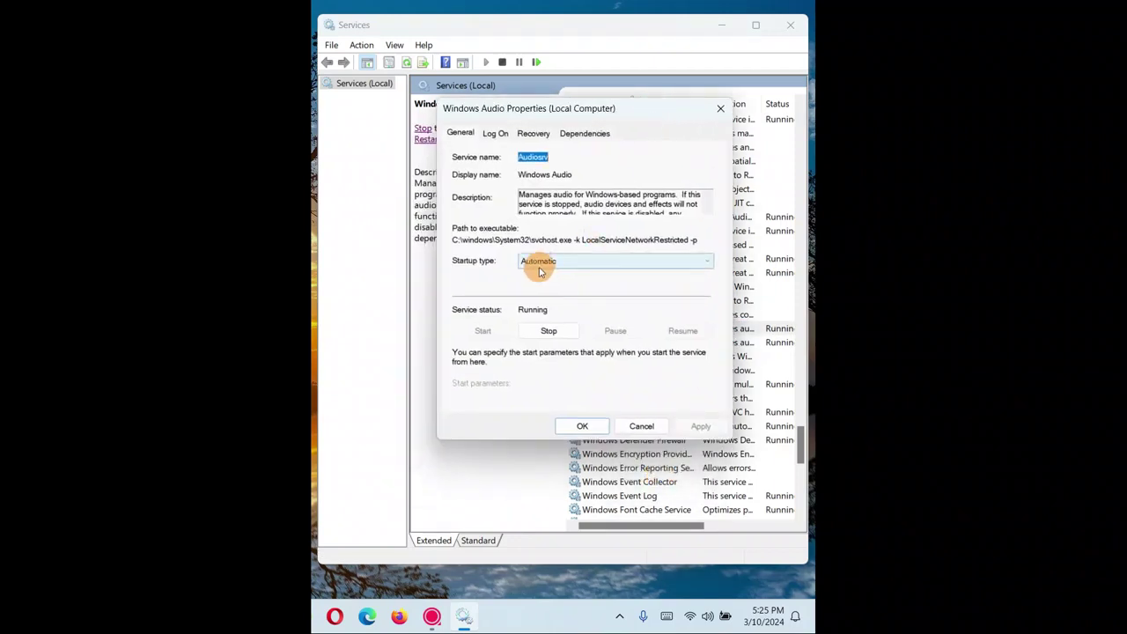
pyautogui.click(561, 262)
pyautogui.click(561, 261)
pyautogui.click(584, 428)
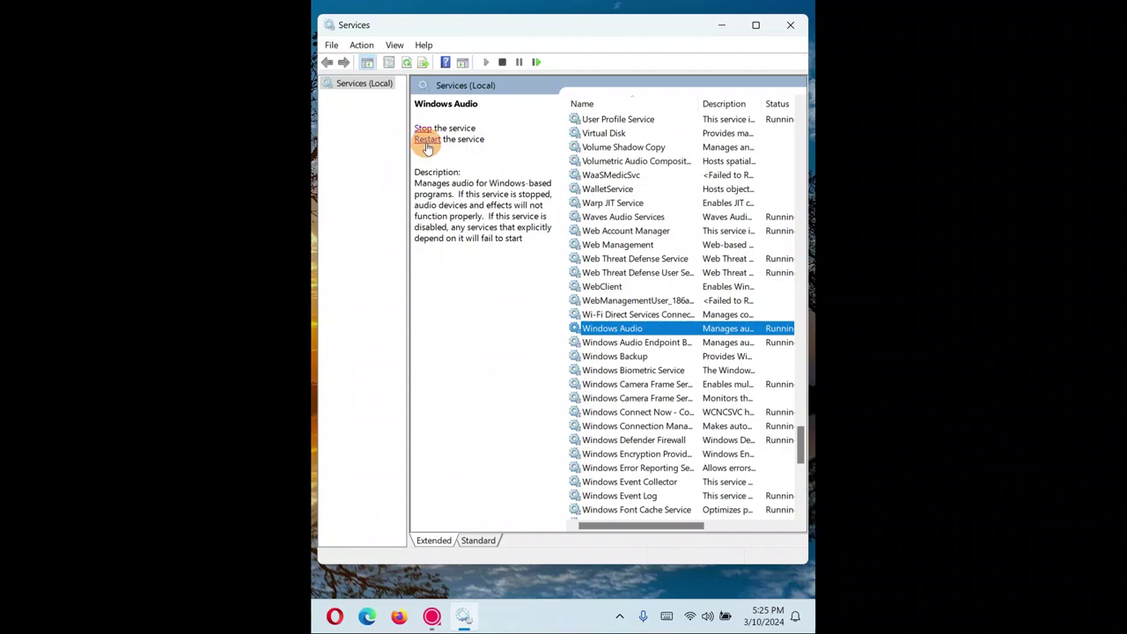
pyautogui.click(790, 33)
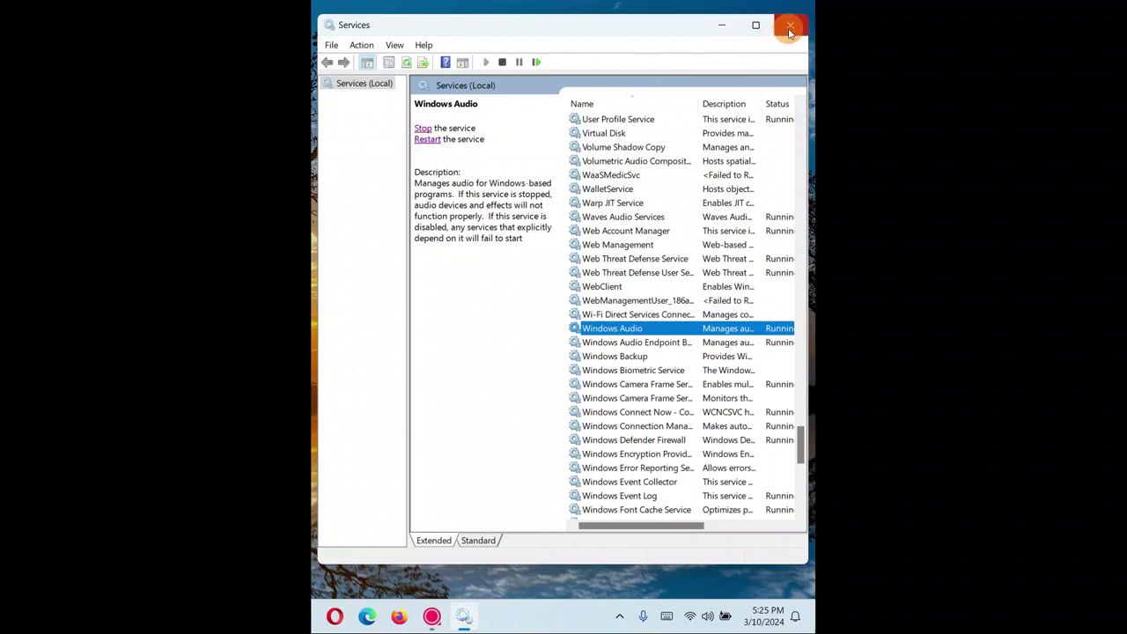
# Close Services and open Sound settings from the taskbar speaker icon
pyautogui.click(790, 29)
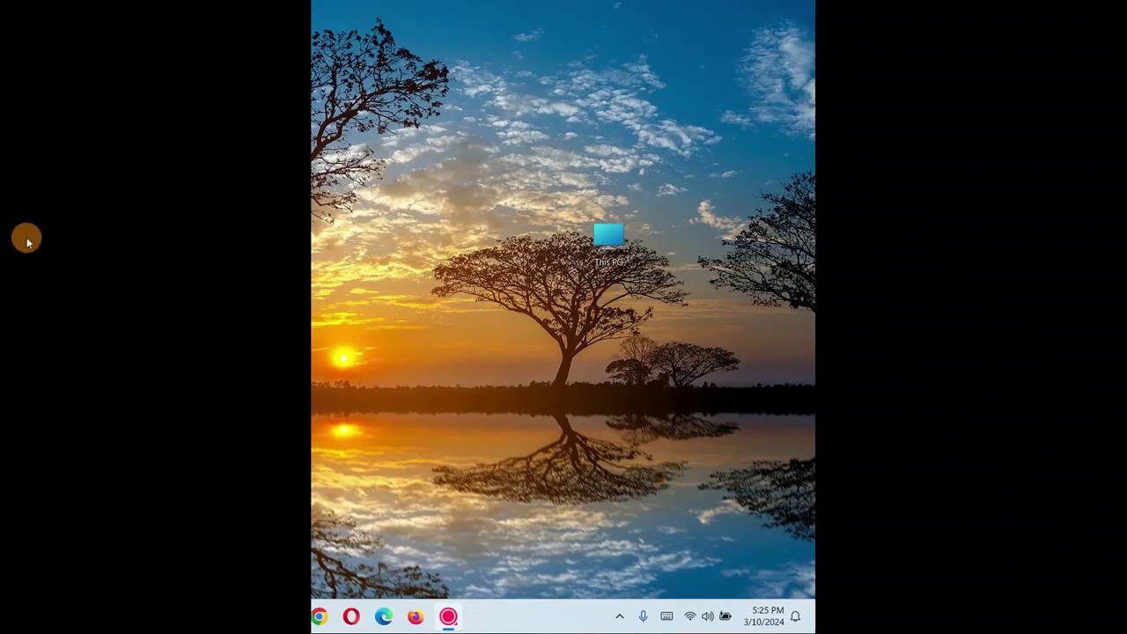
pyautogui.rightClick(709, 622)
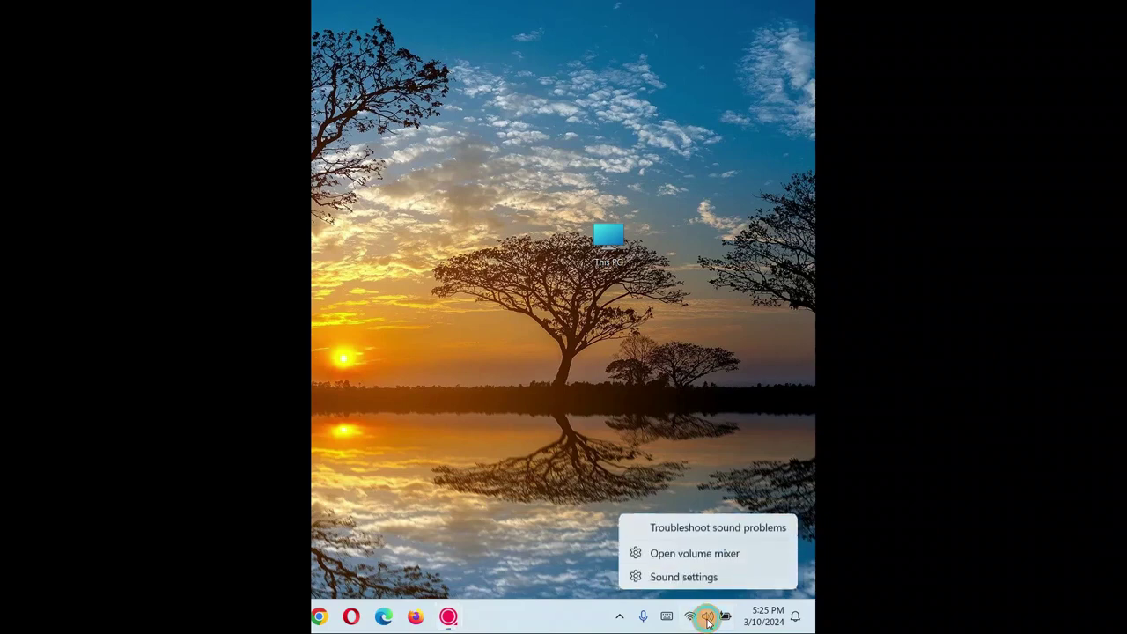
pyautogui.click(683, 578)
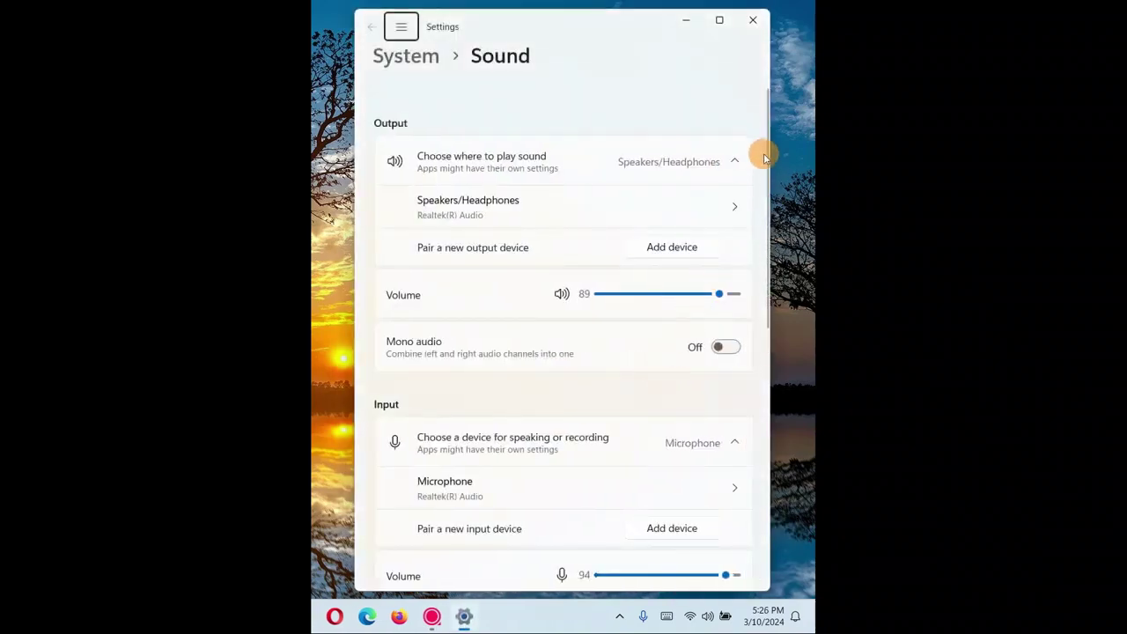
pyautogui.moveTo(767, 127); pyautogui.dragTo(760, 322)
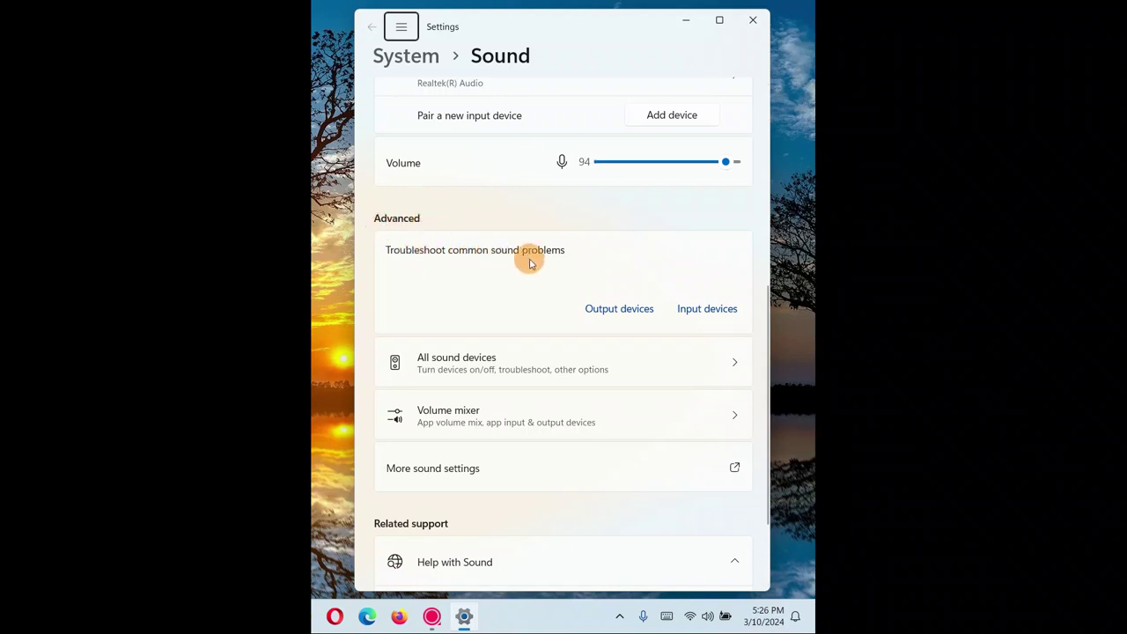
# Run the Output devices troubleshooter: No three times, Yes after Check device manager, then close it
pyautogui.click(602, 315)
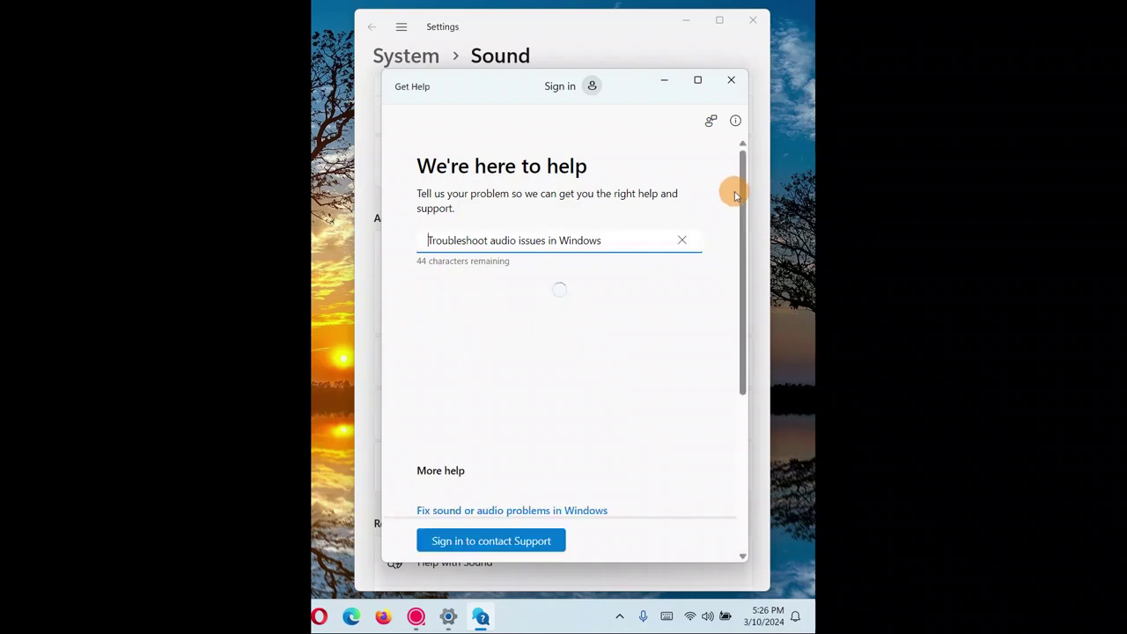
pyautogui.scroll(-2, 742, 187)
pyautogui.moveTo(740, 187); pyautogui.dragTo(741, 228)
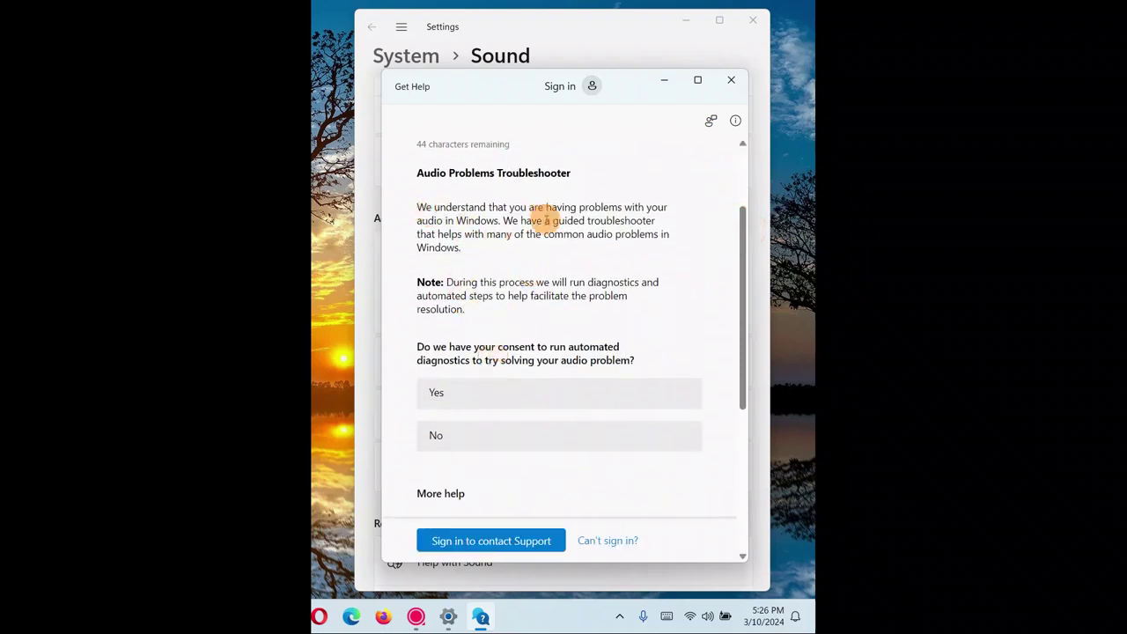
pyautogui.click(461, 444)
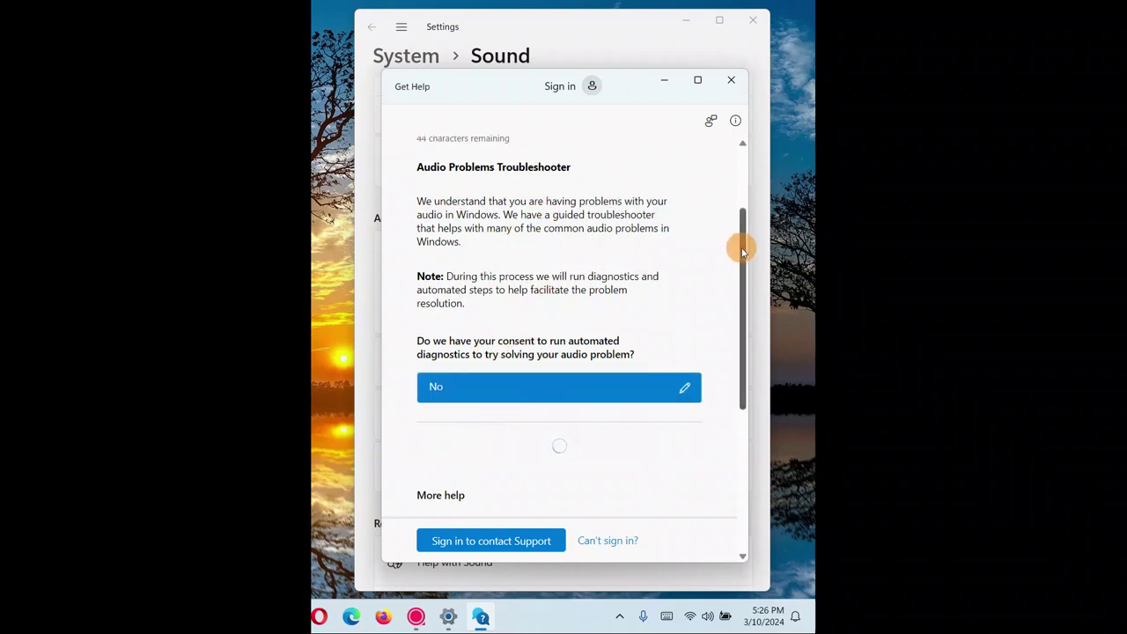
pyautogui.moveTo(743, 247); pyautogui.dragTo(742, 342)
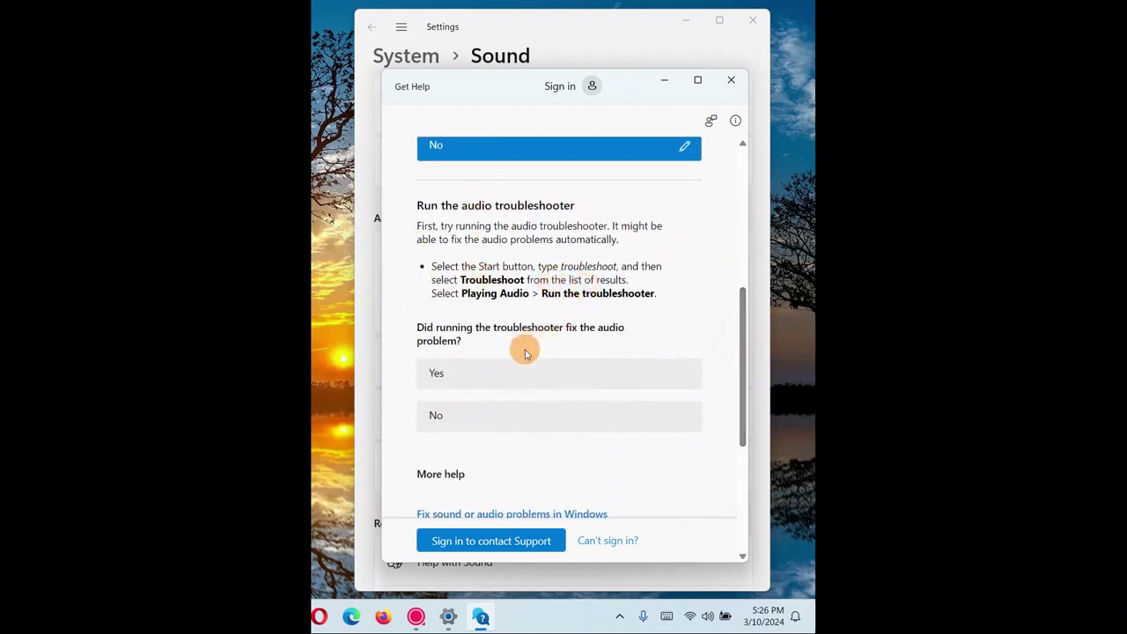
pyautogui.click(473, 420)
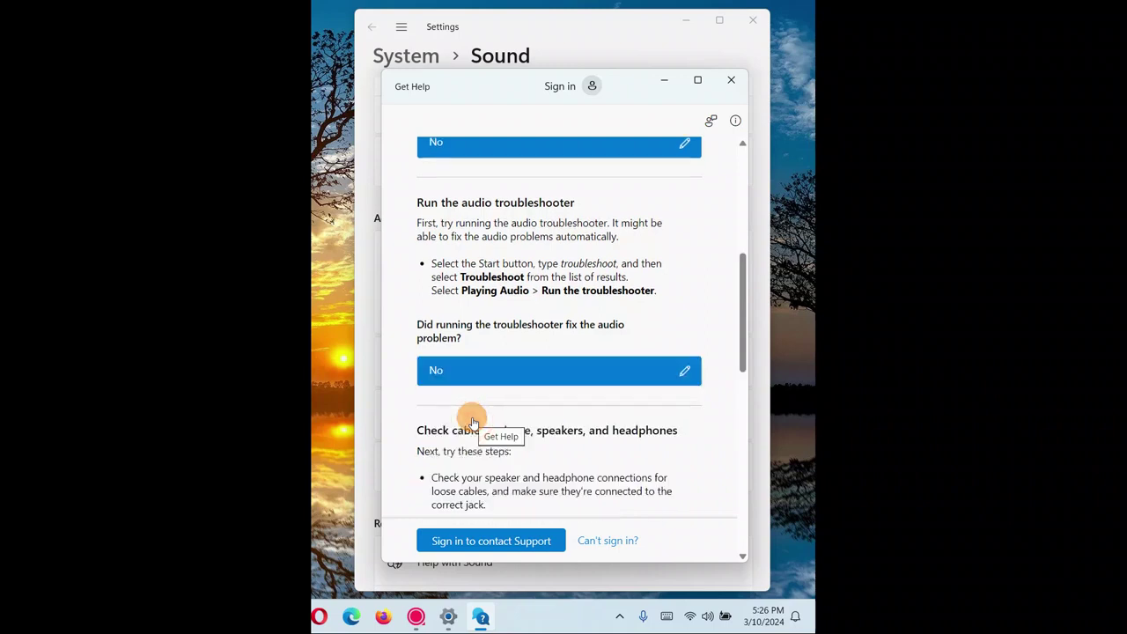
pyautogui.moveTo(742, 300); pyautogui.dragTo(727, 390)
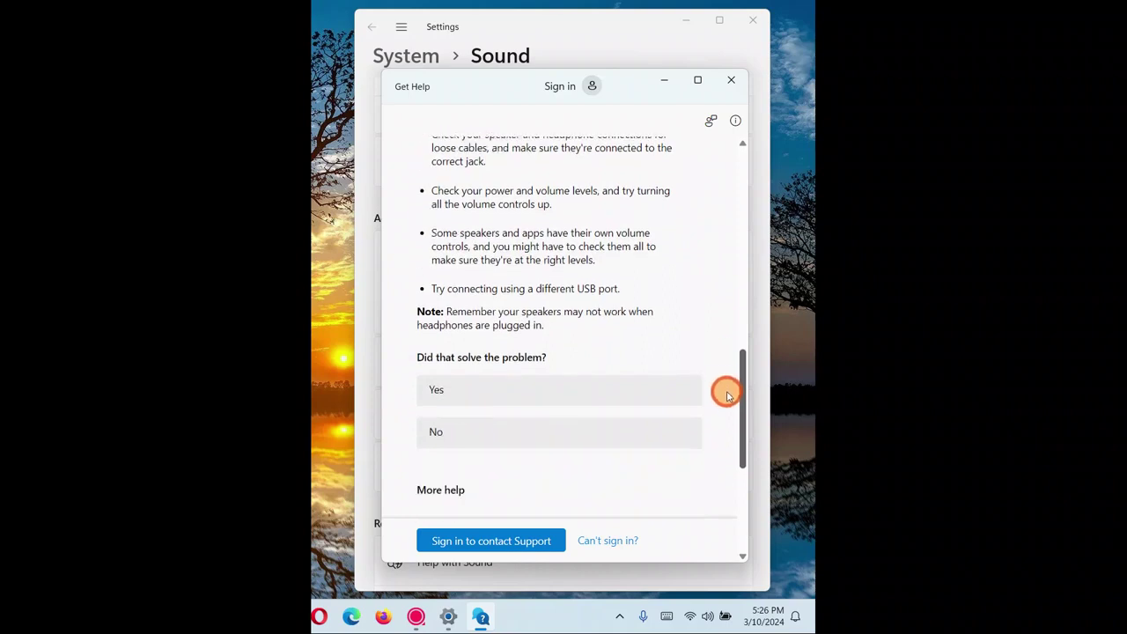
pyautogui.click(509, 447)
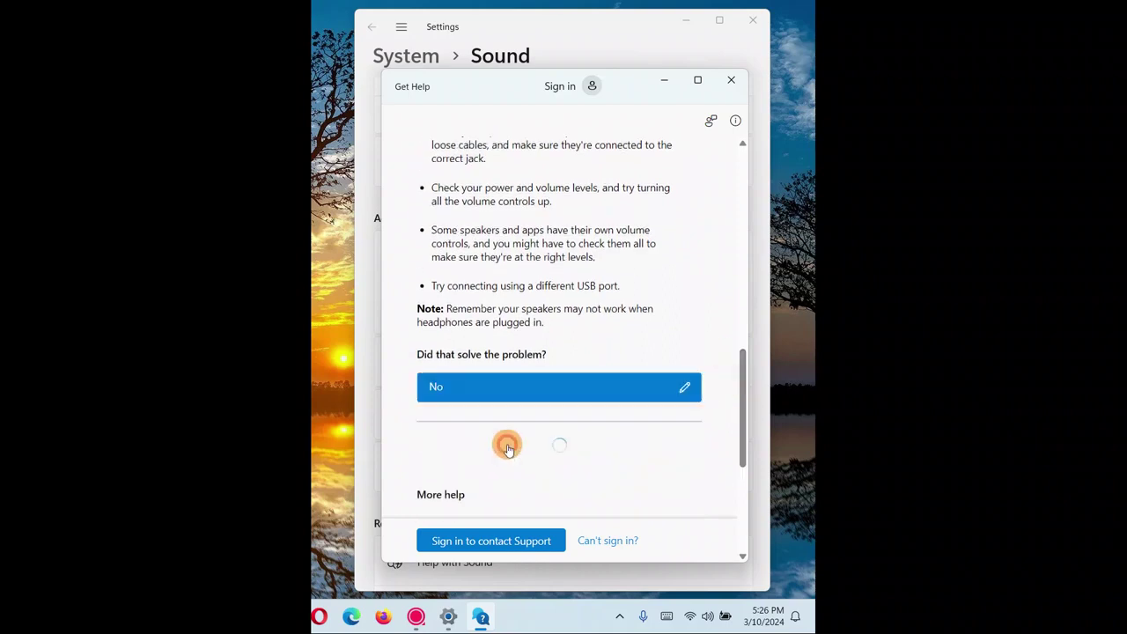
pyautogui.moveTo(741, 361); pyautogui.dragTo(740, 421)
pyautogui.click(513, 394)
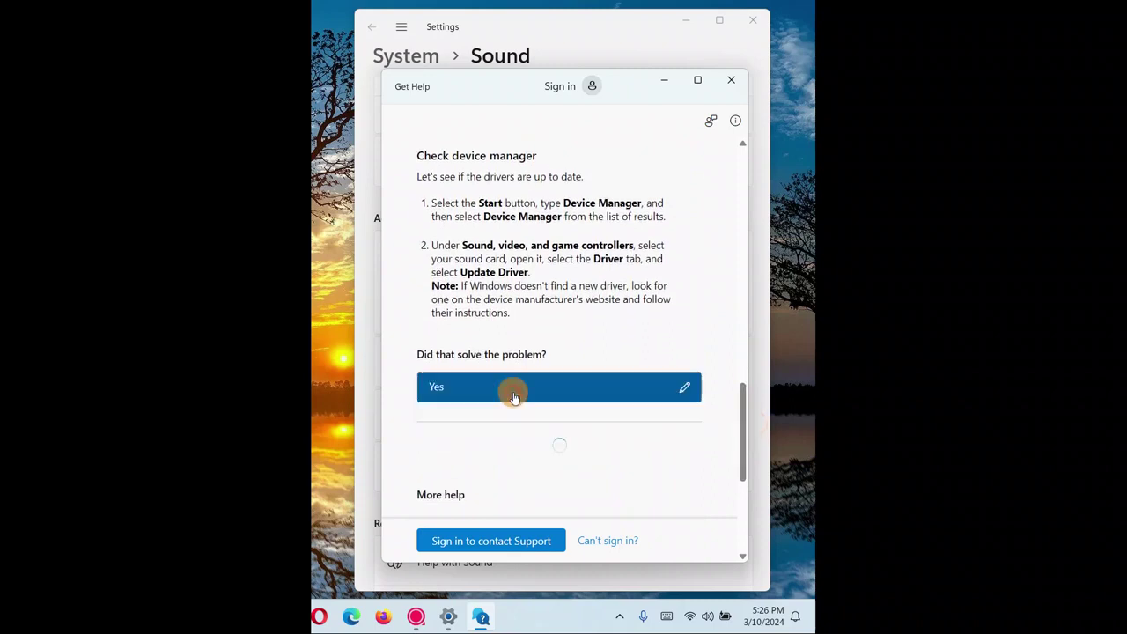
pyautogui.click(730, 80)
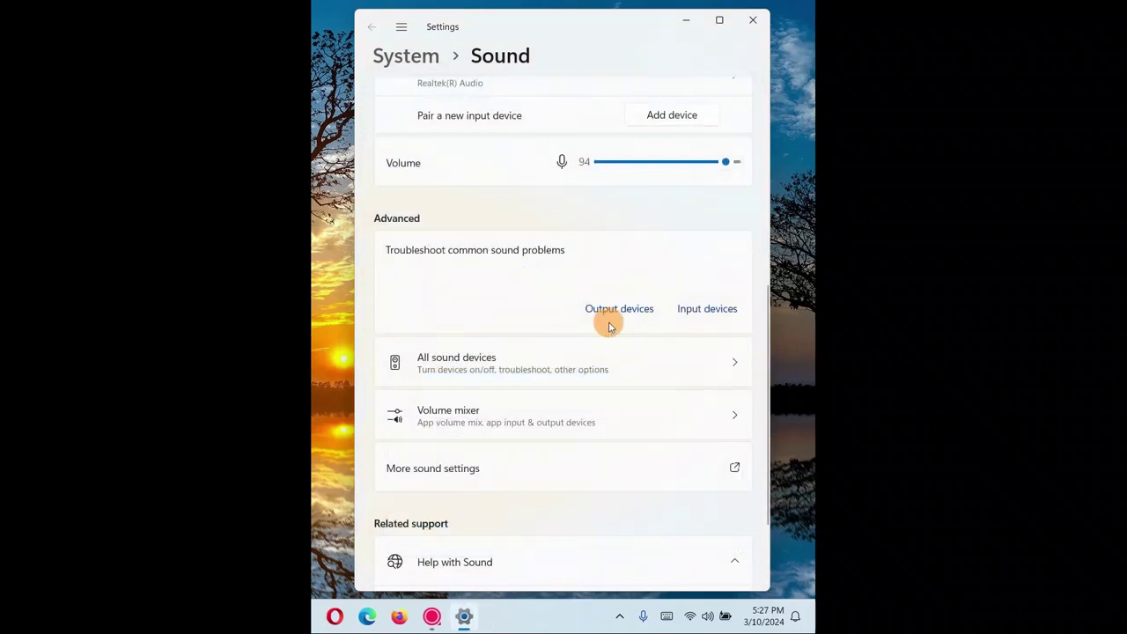
# Go to All sound devices and open the Speakers/Headphones output device properties
pyautogui.moveTo(764, 291); pyautogui.dragTo(759, 365)
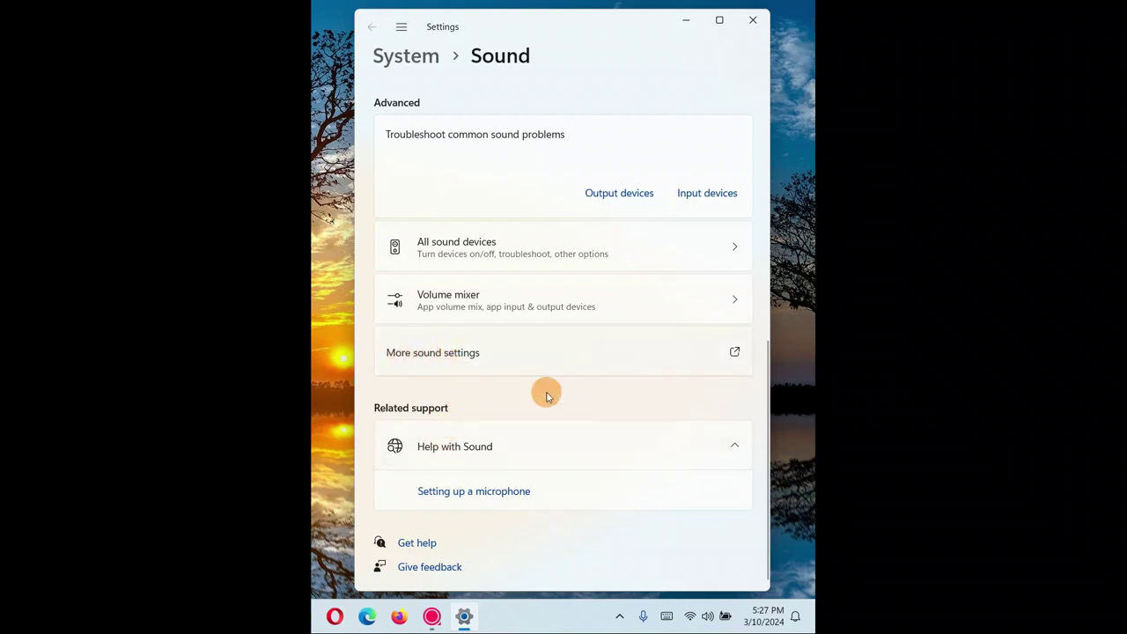
pyautogui.moveTo(762, 496); pyautogui.dragTo(764, 464)
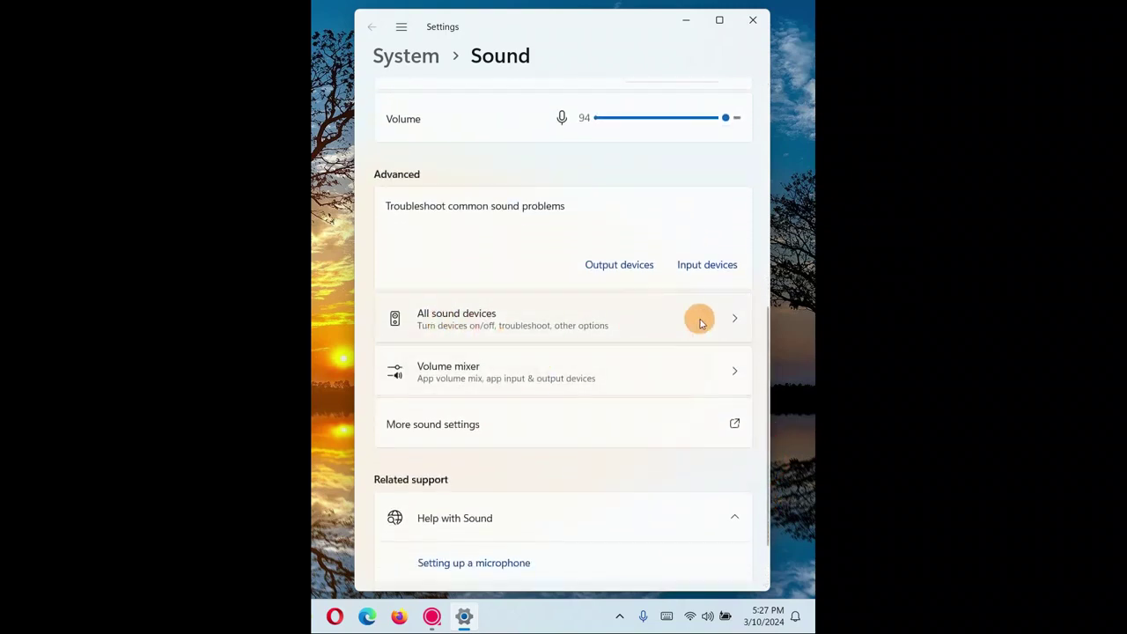
pyautogui.click(736, 322)
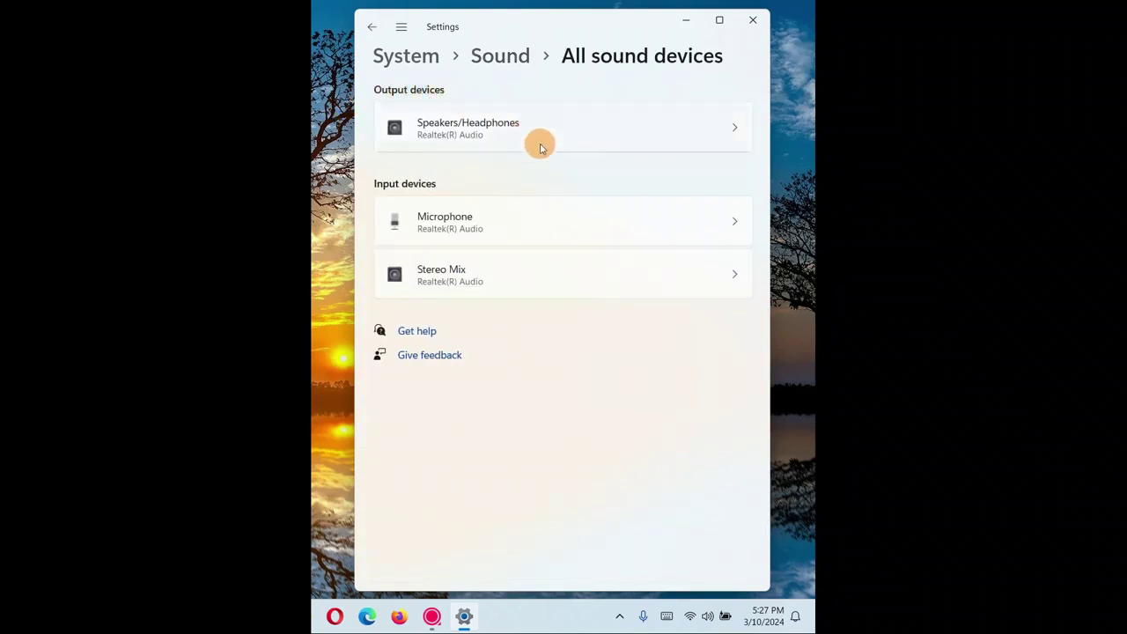
pyautogui.click(736, 133)
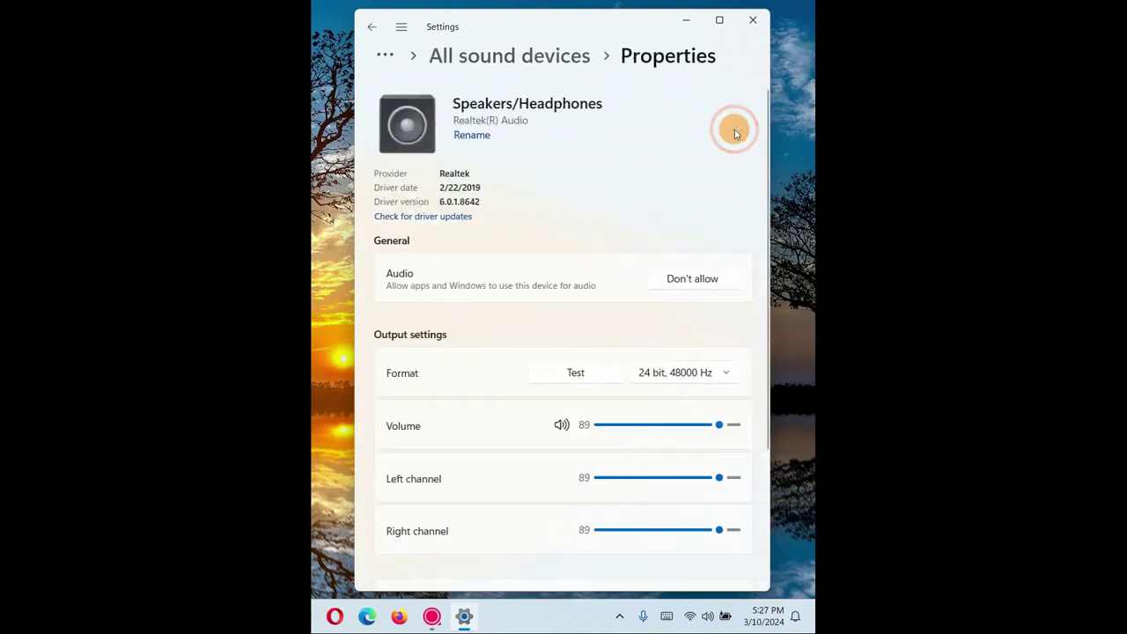
# Start disallowing Speakers/Headphones audio, dismiss the prompt to keep it allowed, and scroll to Format
pyautogui.moveTo(767, 128)
pyautogui.mouseDown()
pyautogui.moveTo(763, 151)
pyautogui.moveTo(755, 113)
pyautogui.mouseUp()
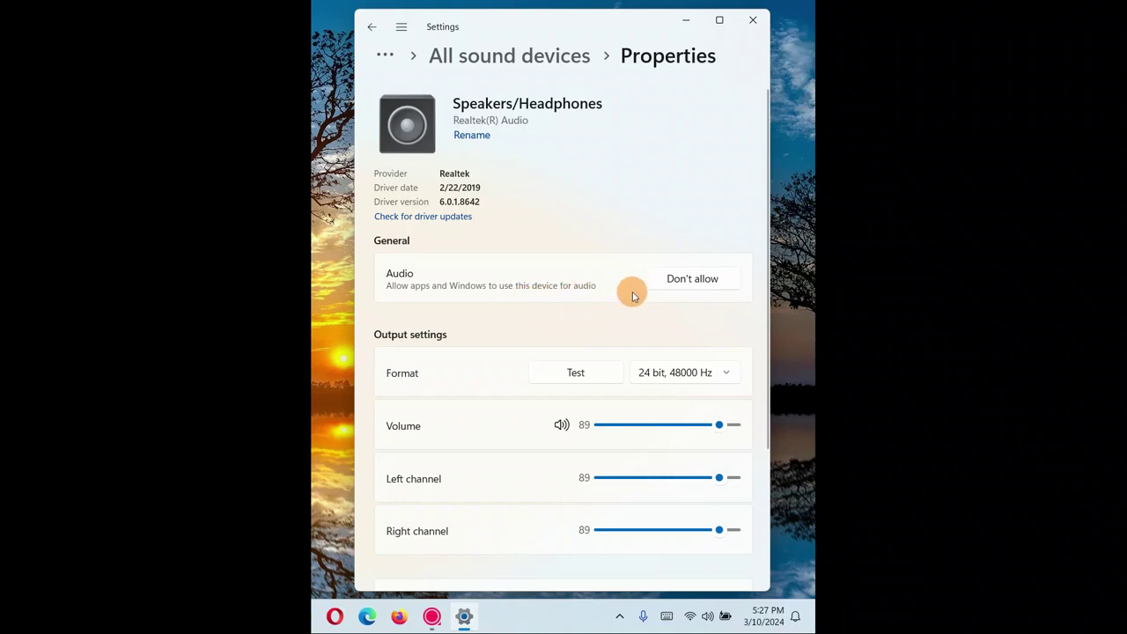
pyautogui.click(693, 280)
pyautogui.click(613, 243)
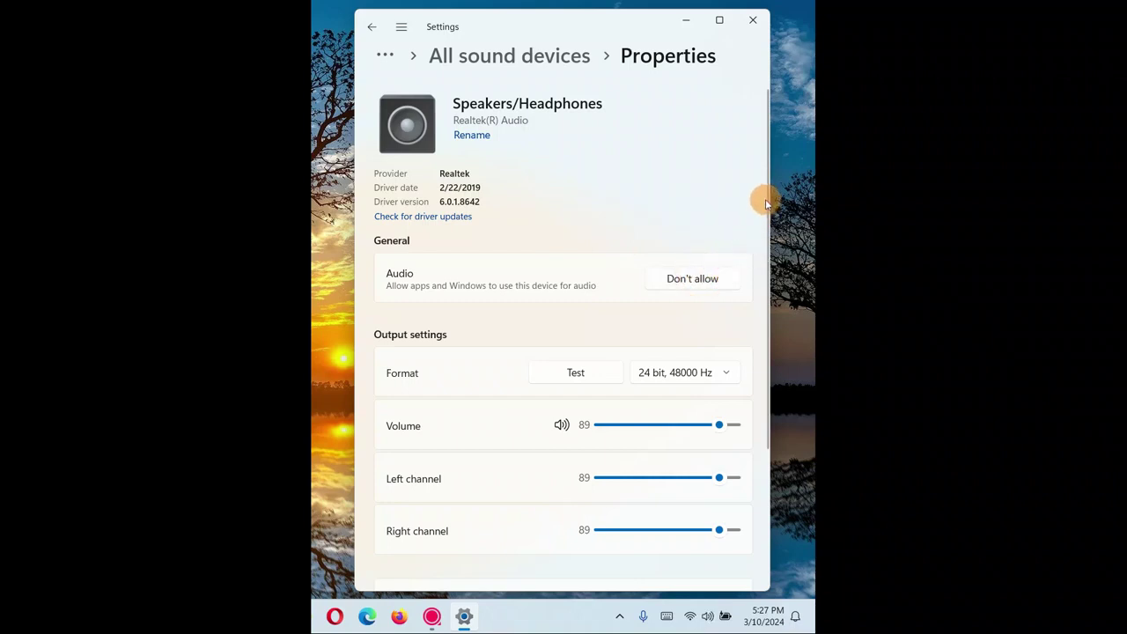
pyautogui.moveTo(766, 194); pyautogui.dragTo(756, 310)
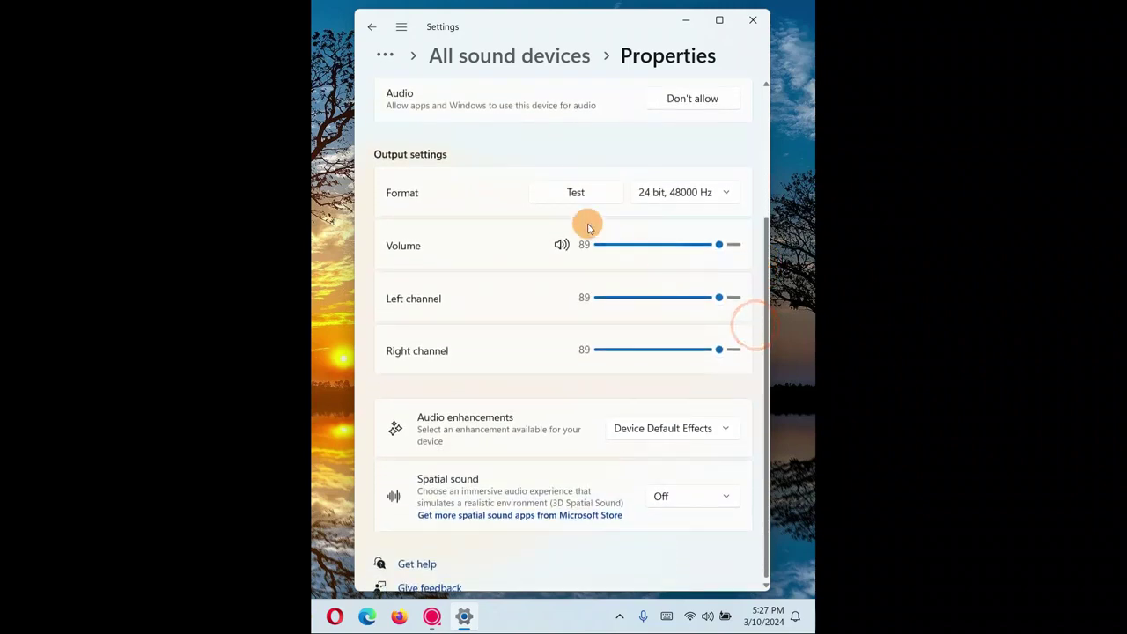
# Try output formats 16 bit 48000 Hz, 24 bit 48000 Hz and 24 bit 44100 Hz, playing a test sound
pyautogui.click(695, 193)
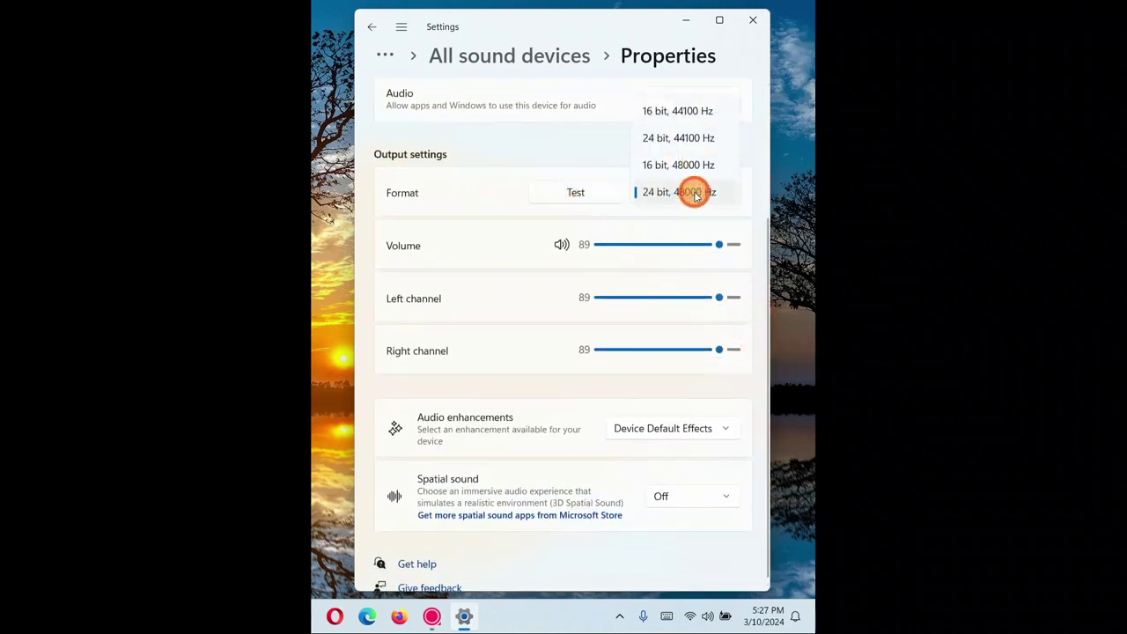
pyautogui.click(679, 165)
pyautogui.click(671, 199)
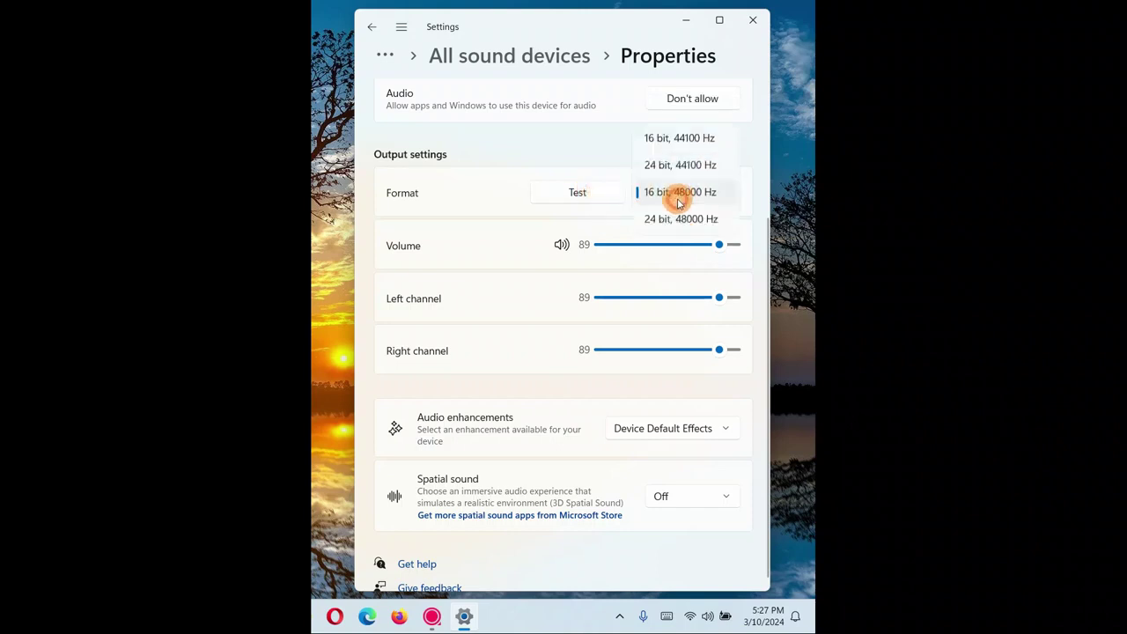
pyautogui.click(674, 217)
pyautogui.click(674, 201)
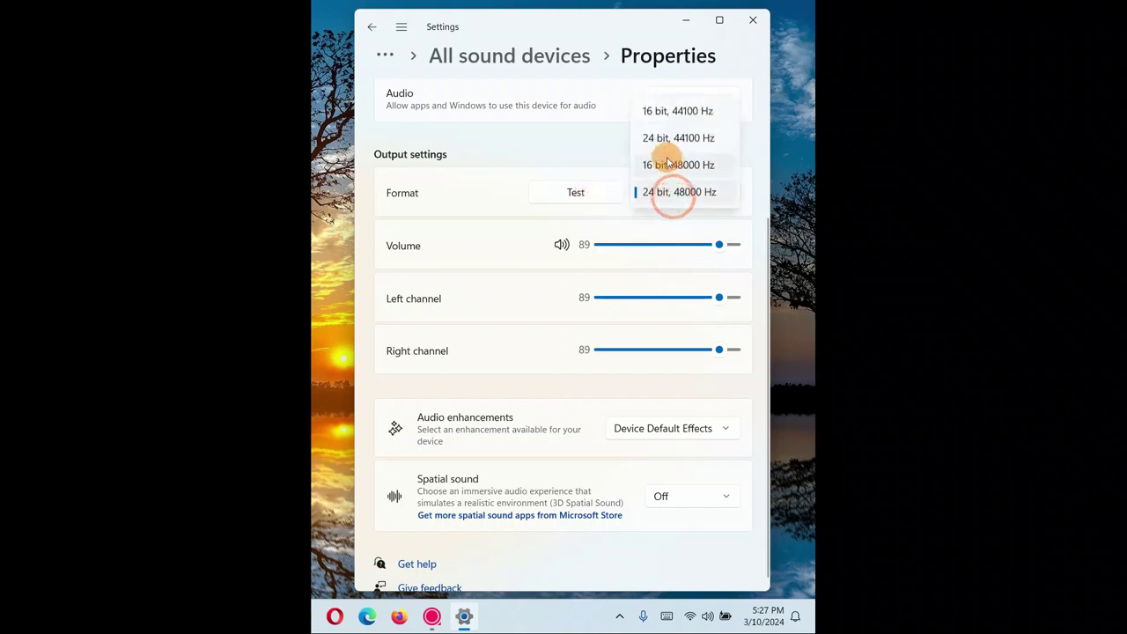
pyautogui.click(662, 138)
pyautogui.click(590, 191)
# Set the format back to 24 bit, 48000 Hz and play a test sound
pyautogui.click(675, 192)
pyautogui.click(669, 246)
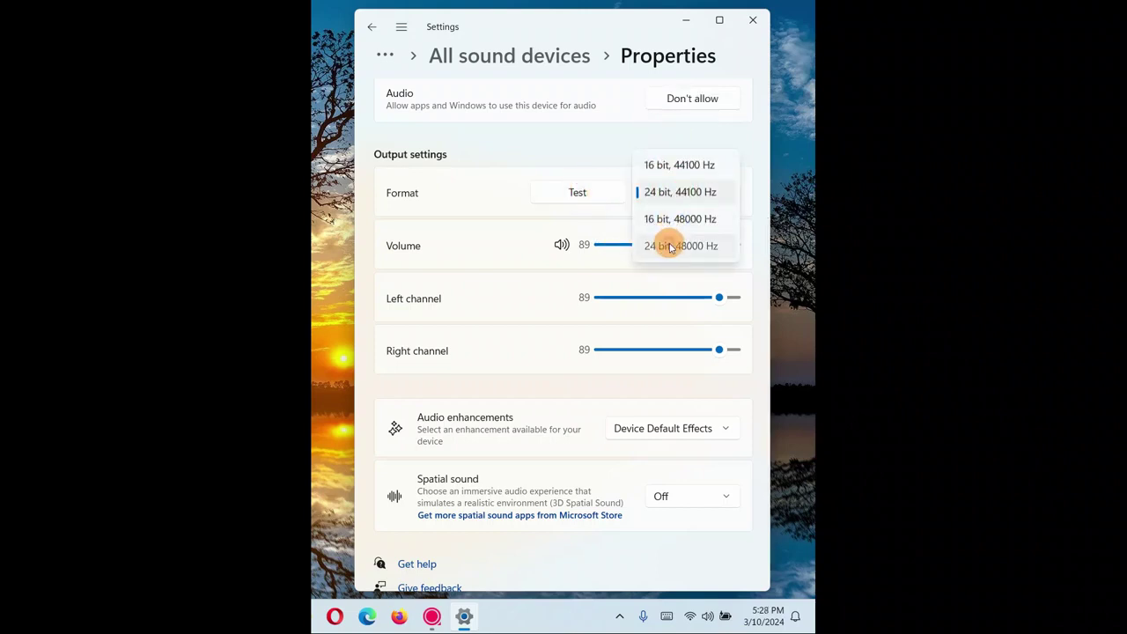
pyautogui.click(669, 246)
pyautogui.click(587, 197)
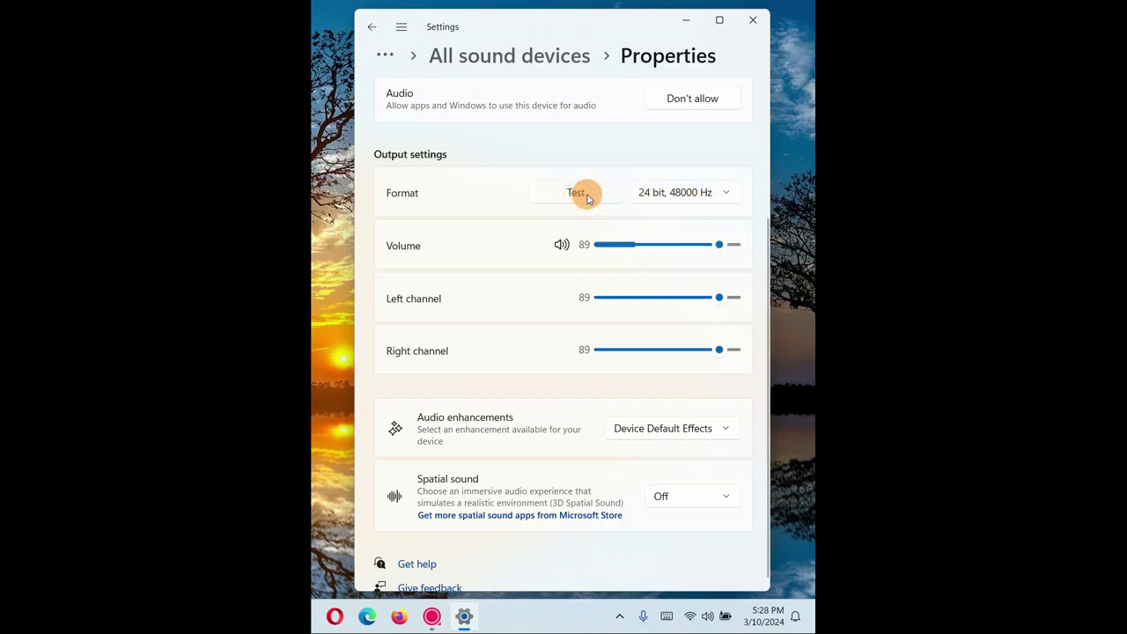
pyautogui.click(675, 193)
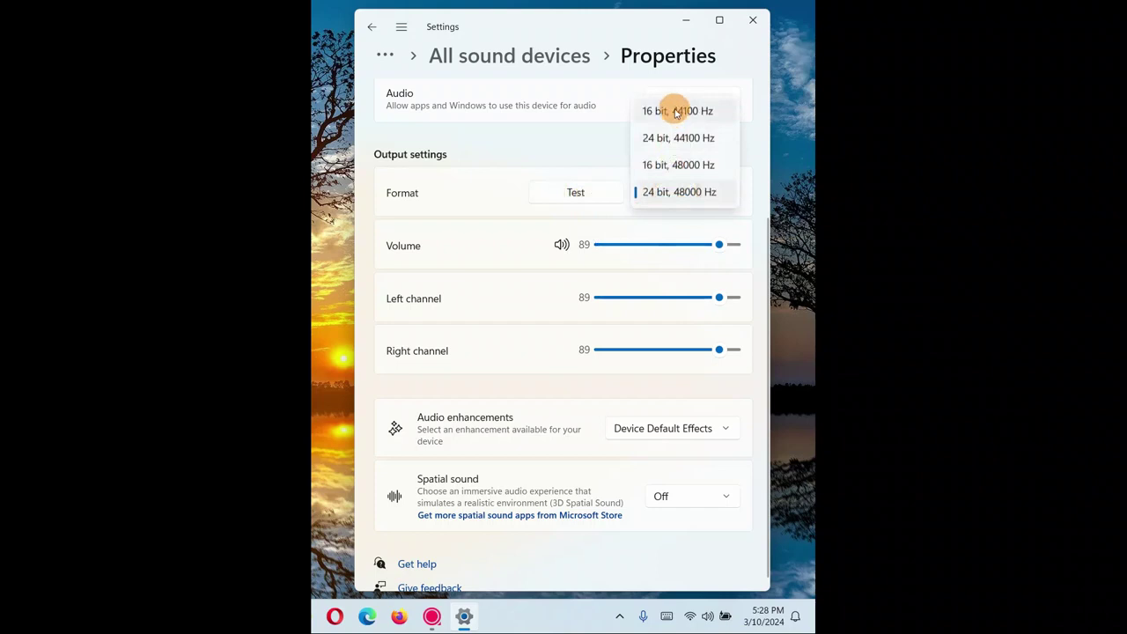
pyautogui.click(521, 178)
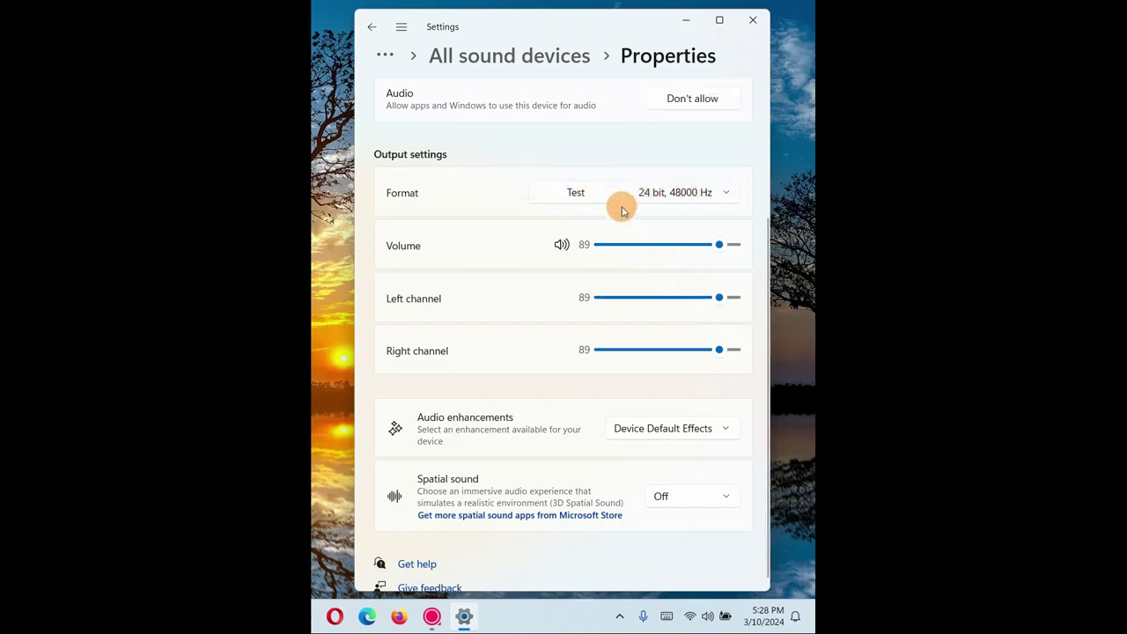
# Turn audio enhancements Off, restore Device Default Effects, and close Settings
pyautogui.scroll(-1, 767, 238)
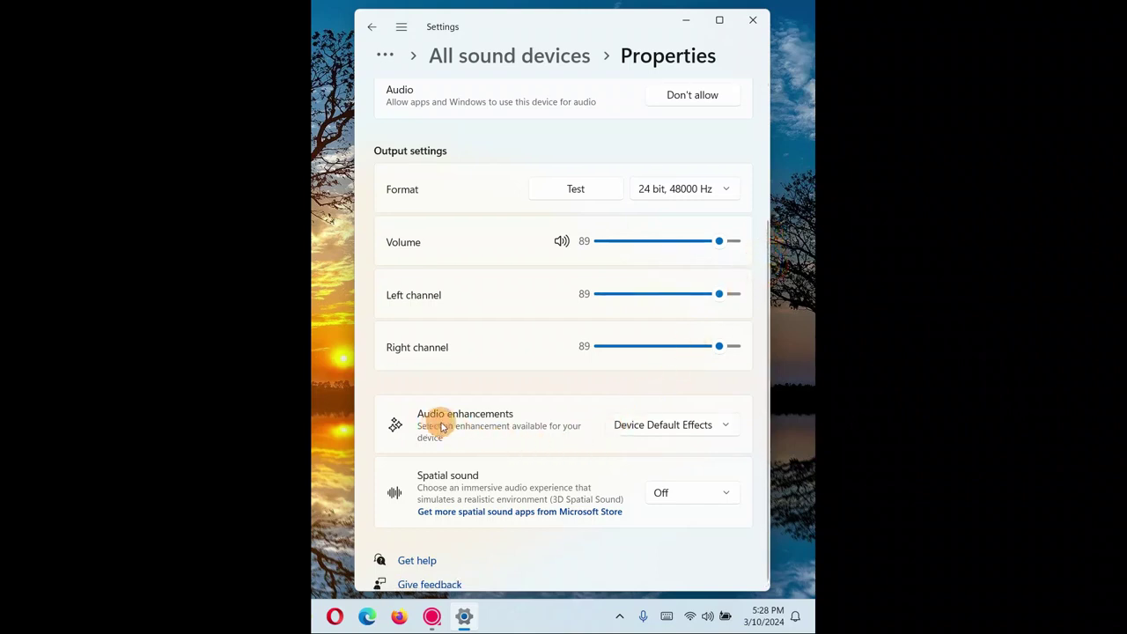
pyautogui.click(659, 426)
pyautogui.click(641, 399)
pyautogui.click(660, 429)
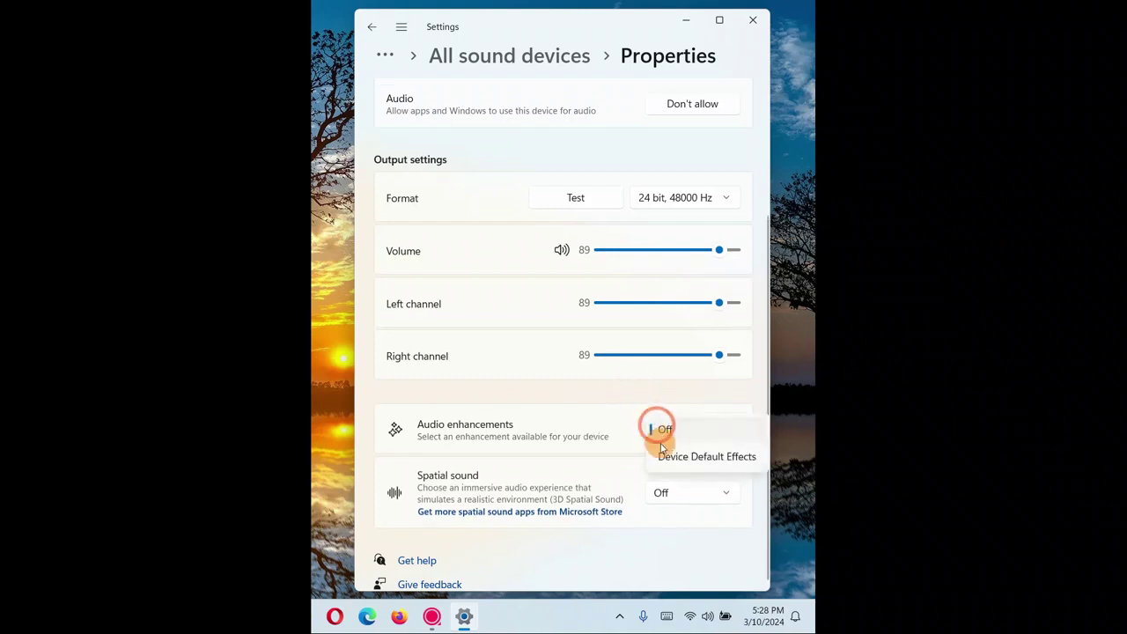
pyautogui.click(667, 448)
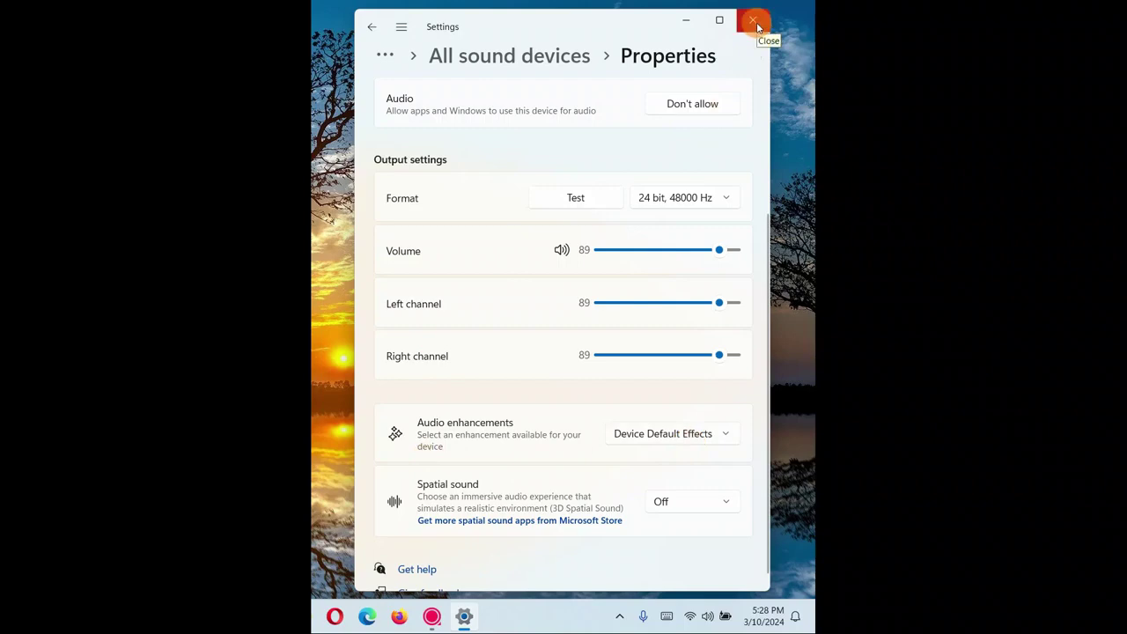
pyautogui.click(754, 21)
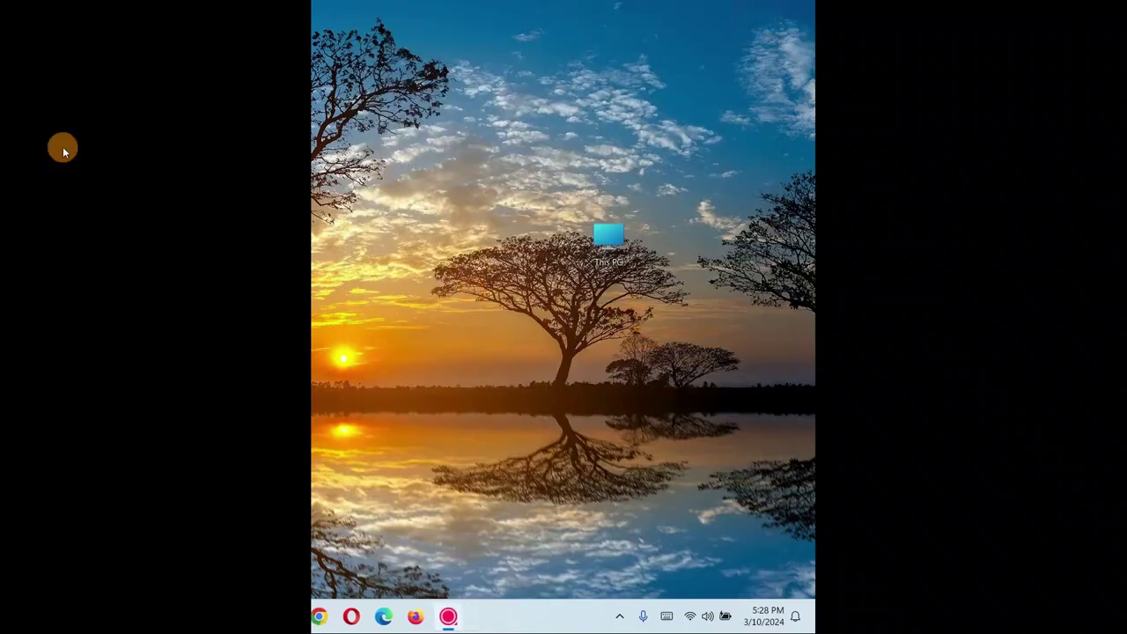
# Open Computer Management through This PC's Show more options > Manage
pyautogui.rightClick(603, 234)
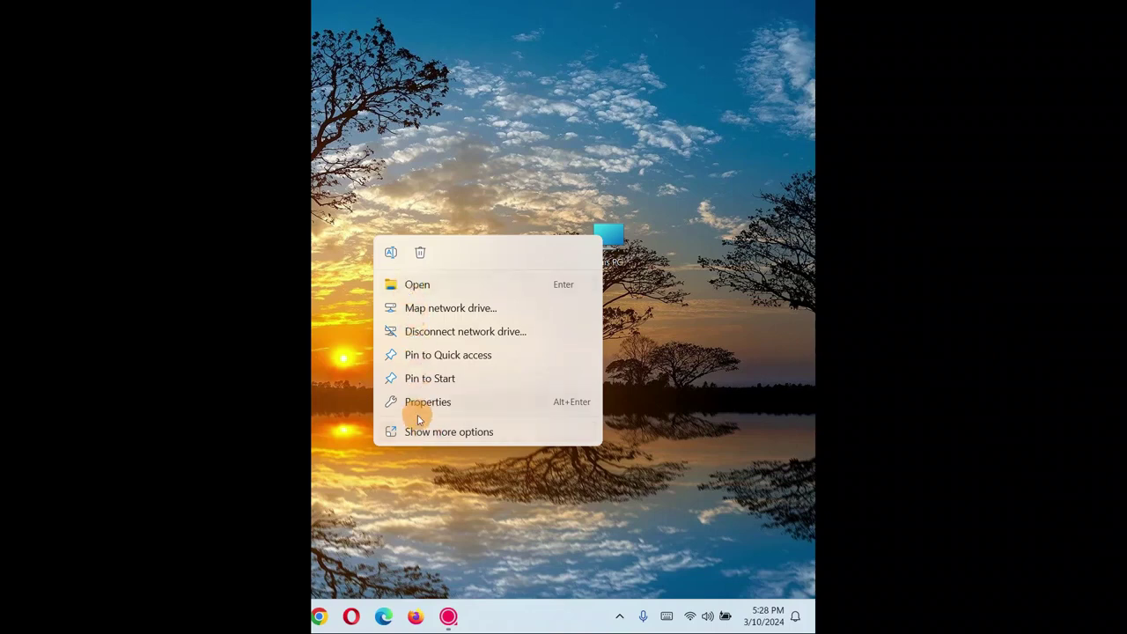
pyautogui.click(431, 434)
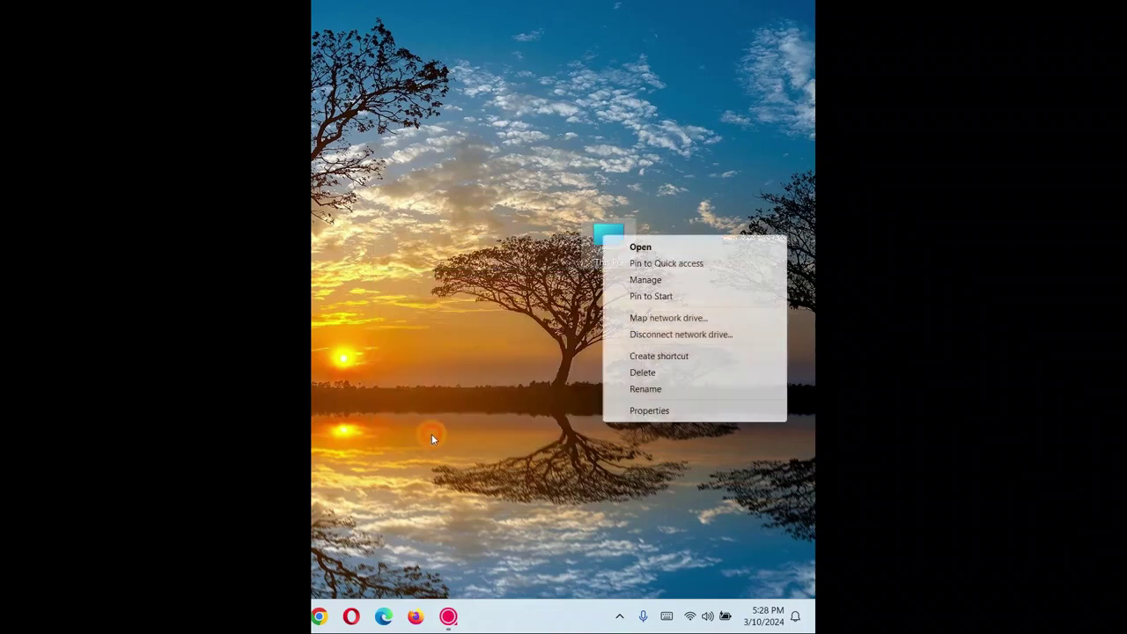
pyautogui.click(643, 282)
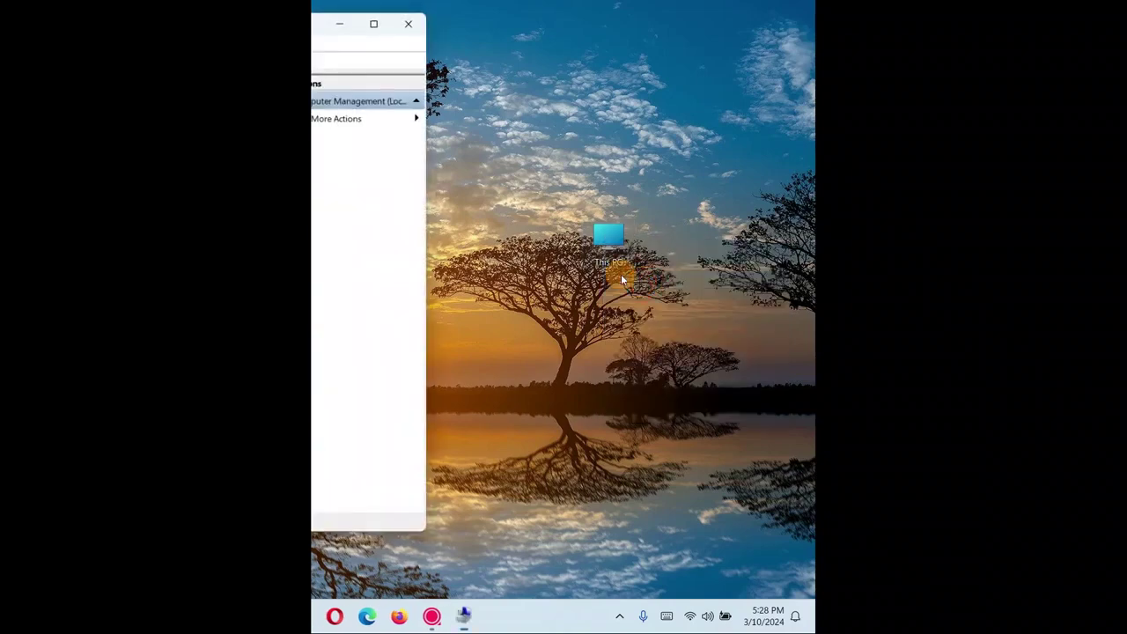
# Reposition the window, open Device Manager, and expand Sound, video and game controllers
pyautogui.moveTo(77, 31); pyautogui.dragTo(455, 52)
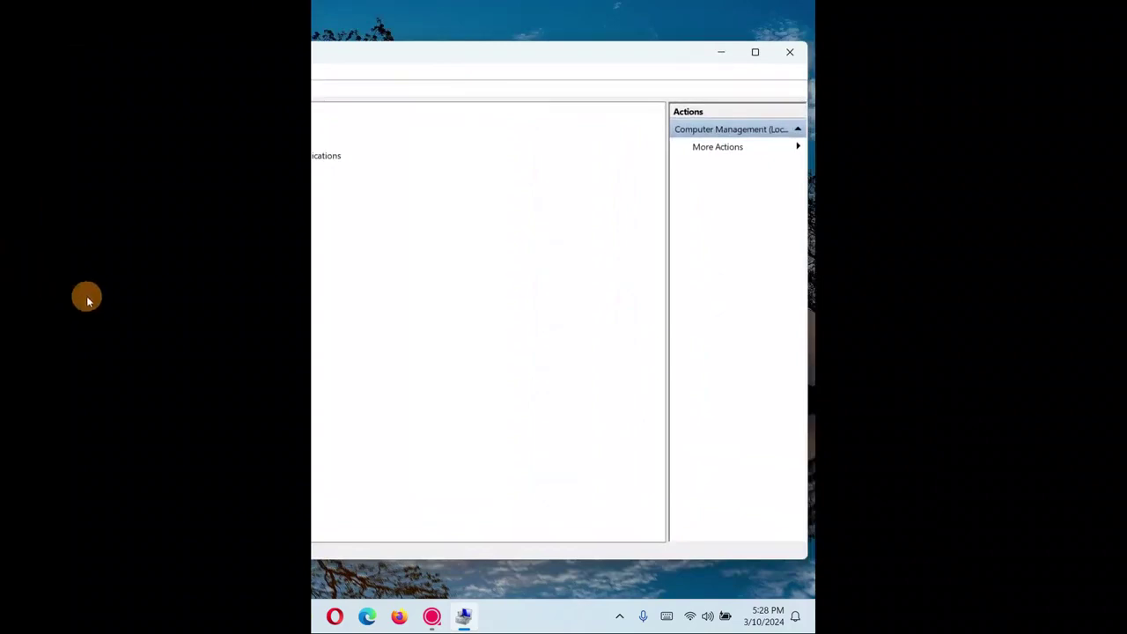
pyautogui.moveTo(335, 213); pyautogui.dragTo(311, 202)
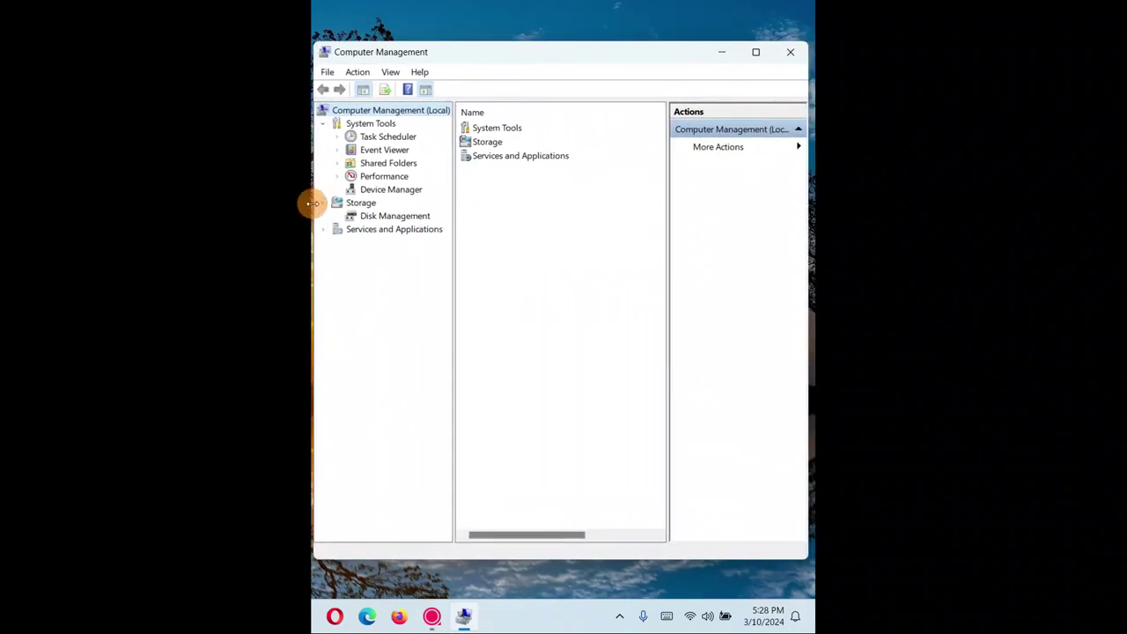
pyautogui.click(385, 191)
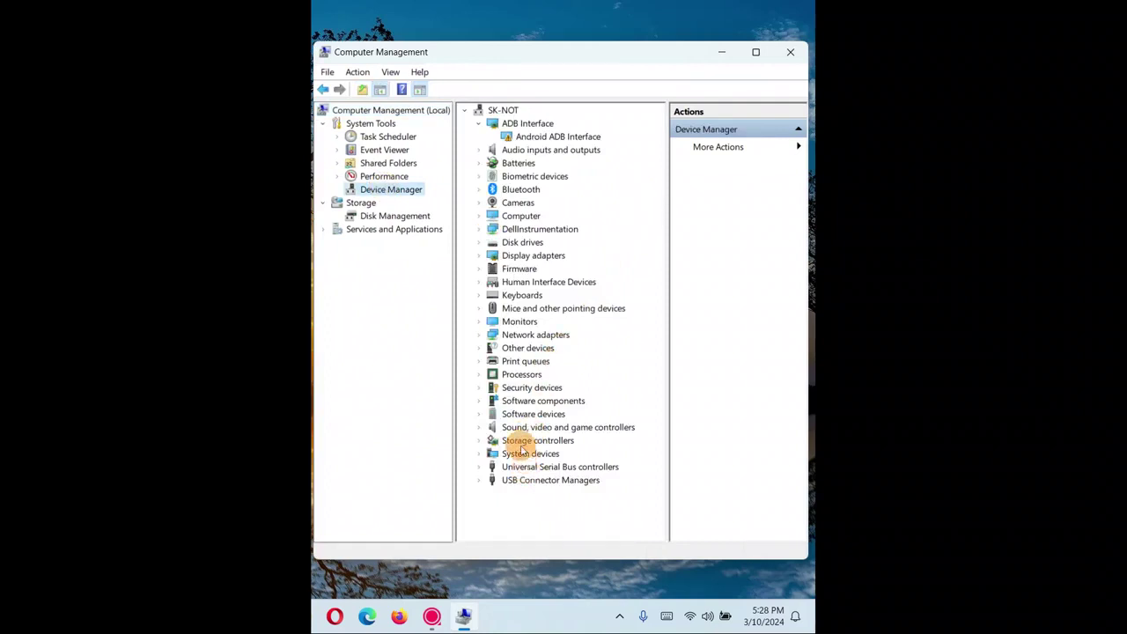
pyautogui.click(480, 428)
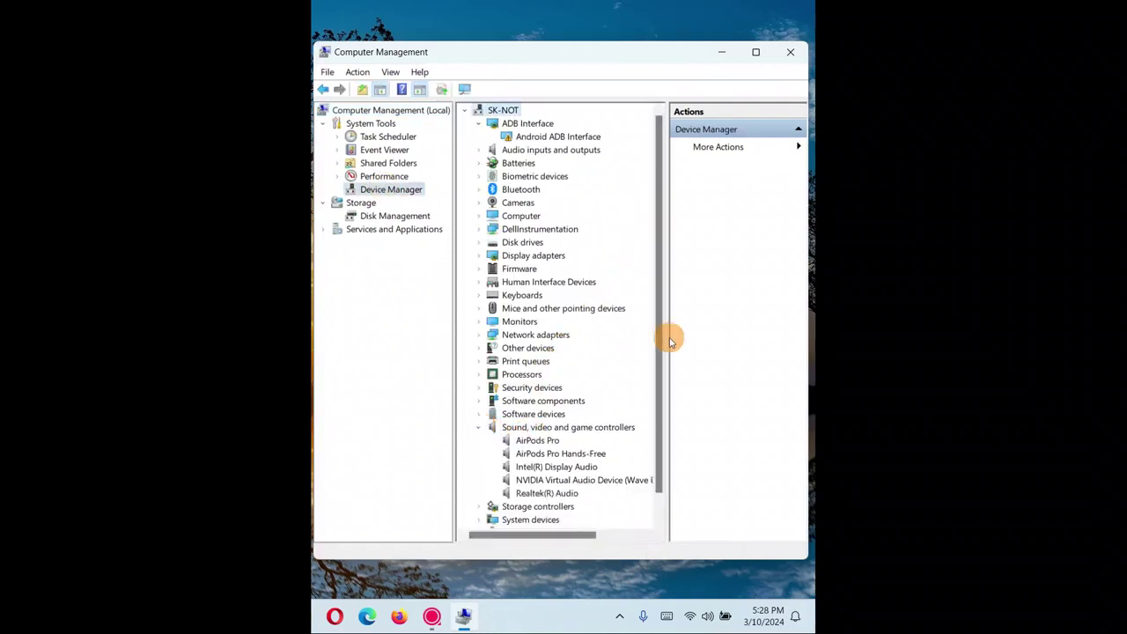
# Check the AirPods Pro and AirPods Pro Hands-Free entries, finishing on AirPods Pro
pyautogui.moveTo(661, 286); pyautogui.dragTo(657, 315)
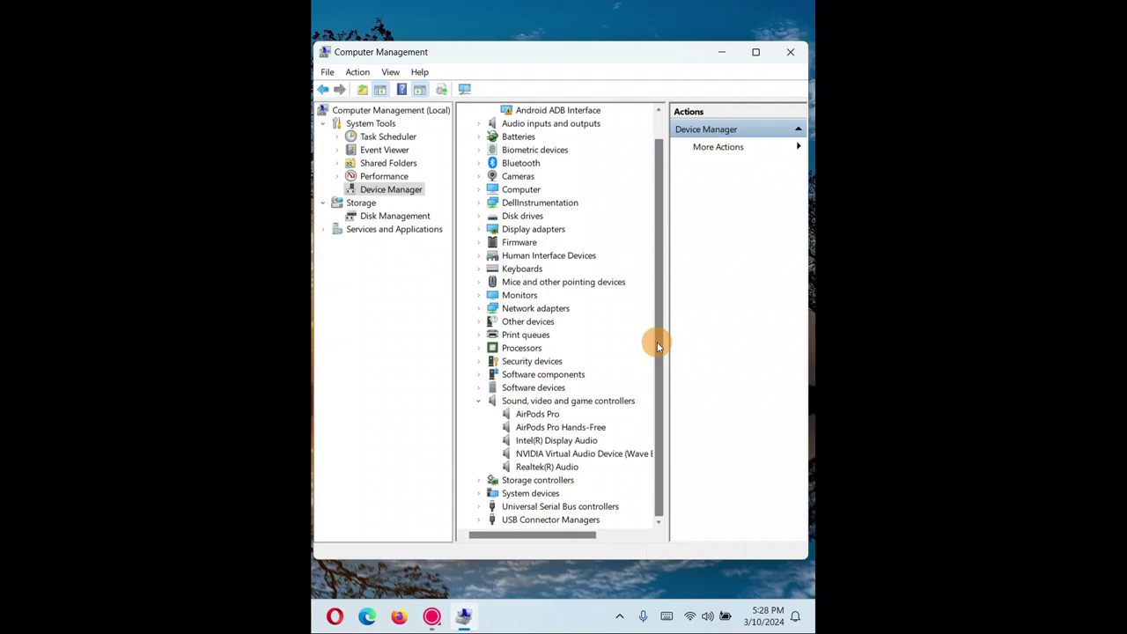
pyautogui.click(534, 414)
pyautogui.click(528, 428)
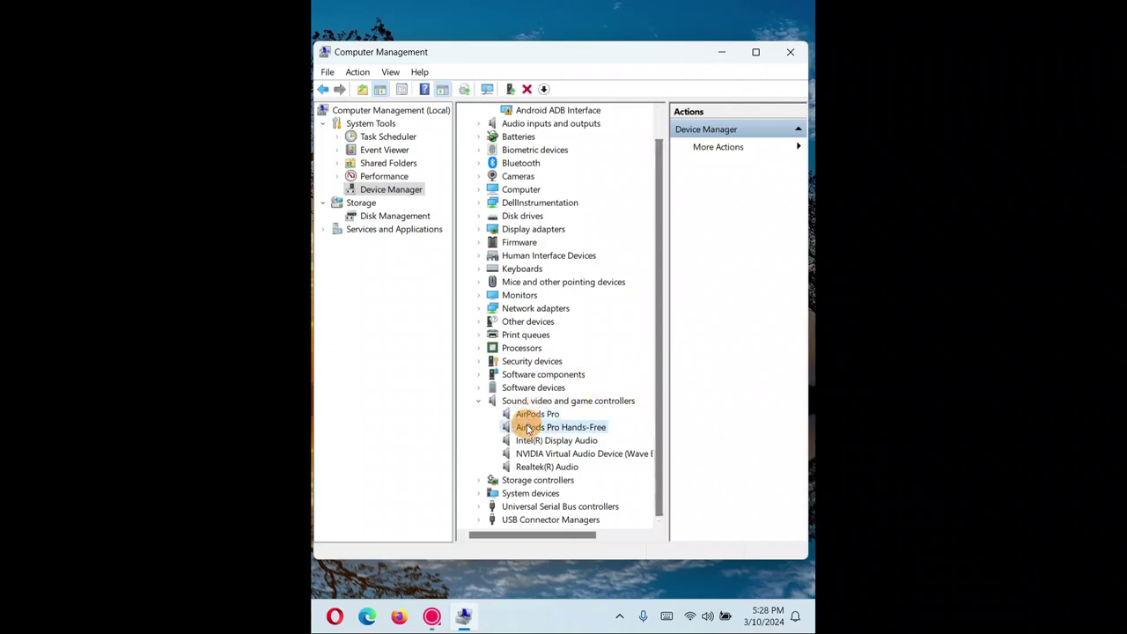
pyautogui.click(524, 414)
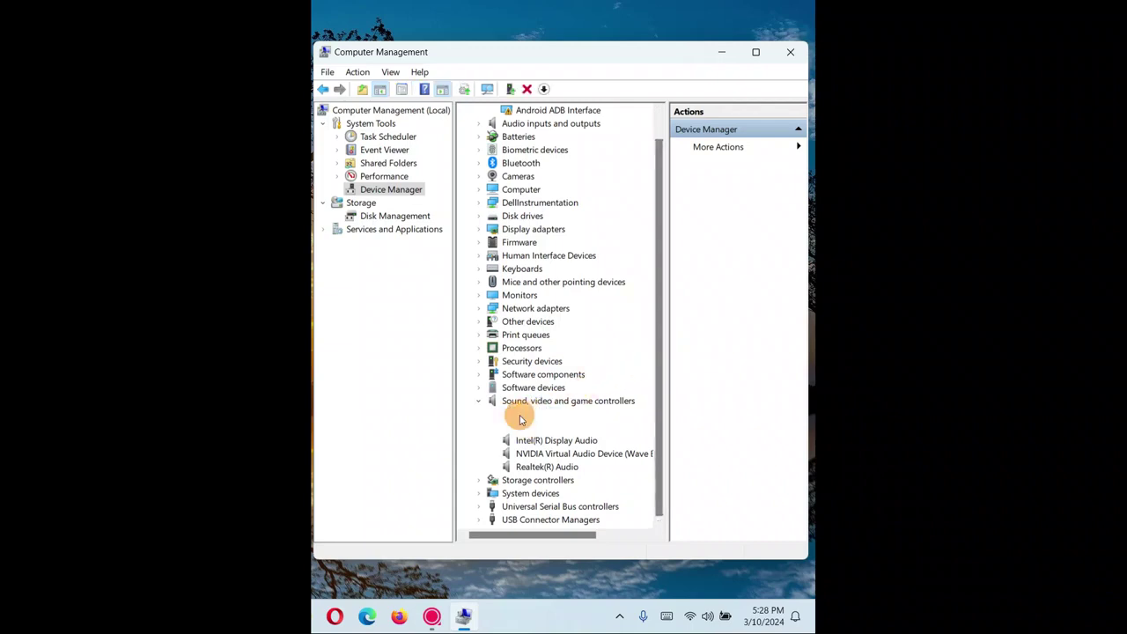
pyautogui.click(521, 427)
pyautogui.click(521, 414)
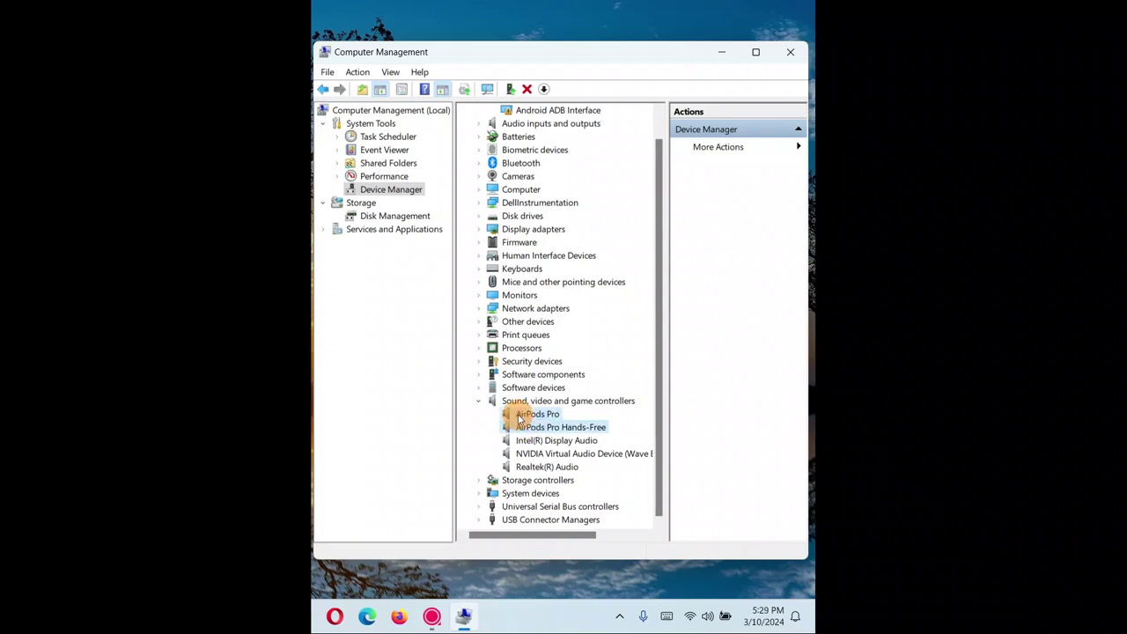
pyautogui.click(522, 428)
pyautogui.click(523, 415)
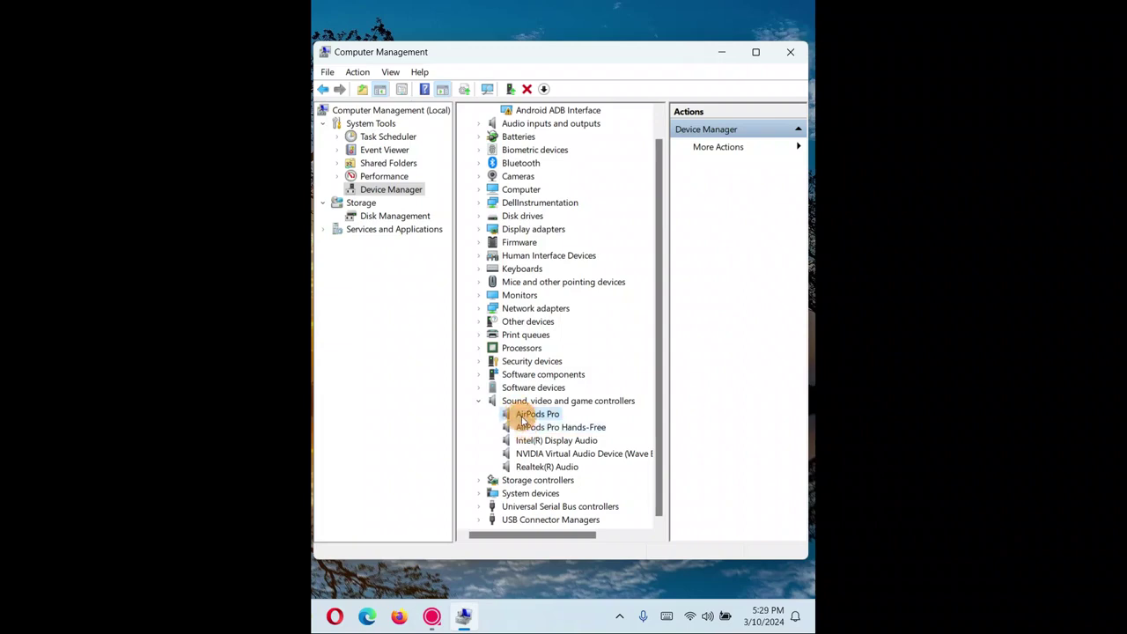
# Search automatically for an updated AirPods Pro driver, confirming the best driver is already installed
pyautogui.rightClick(525, 415)
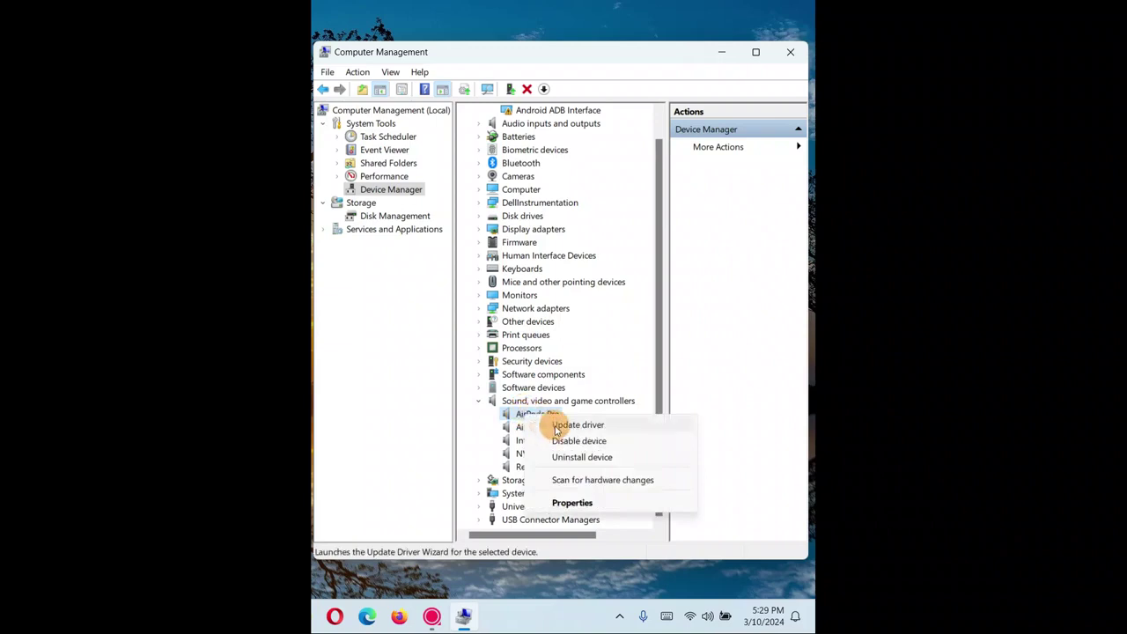
pyautogui.click(556, 426)
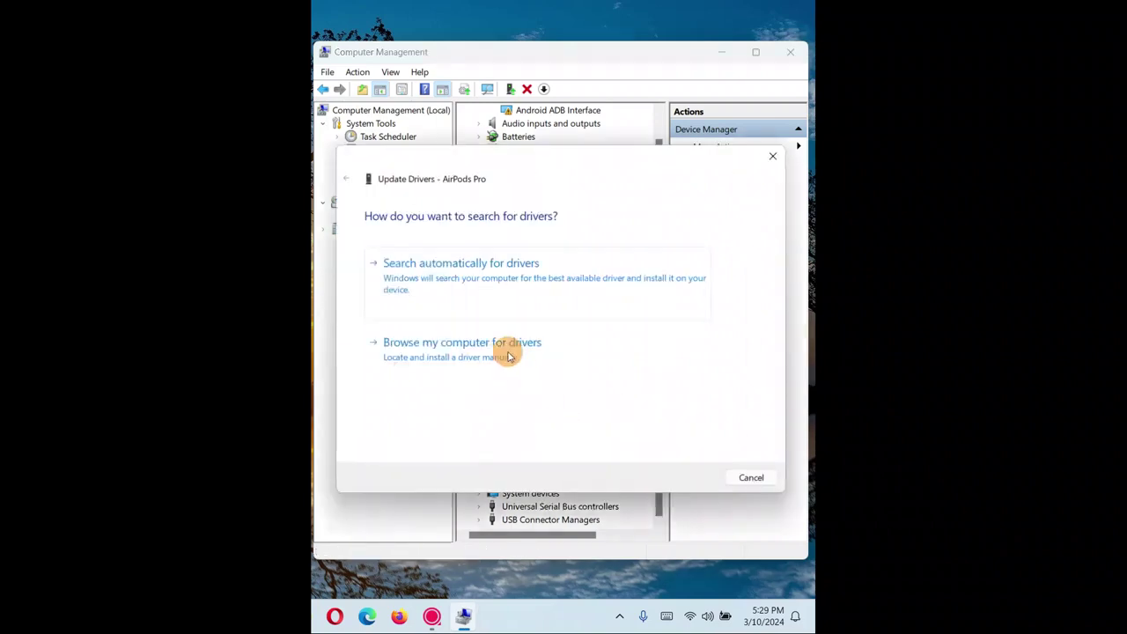
pyautogui.click(464, 284)
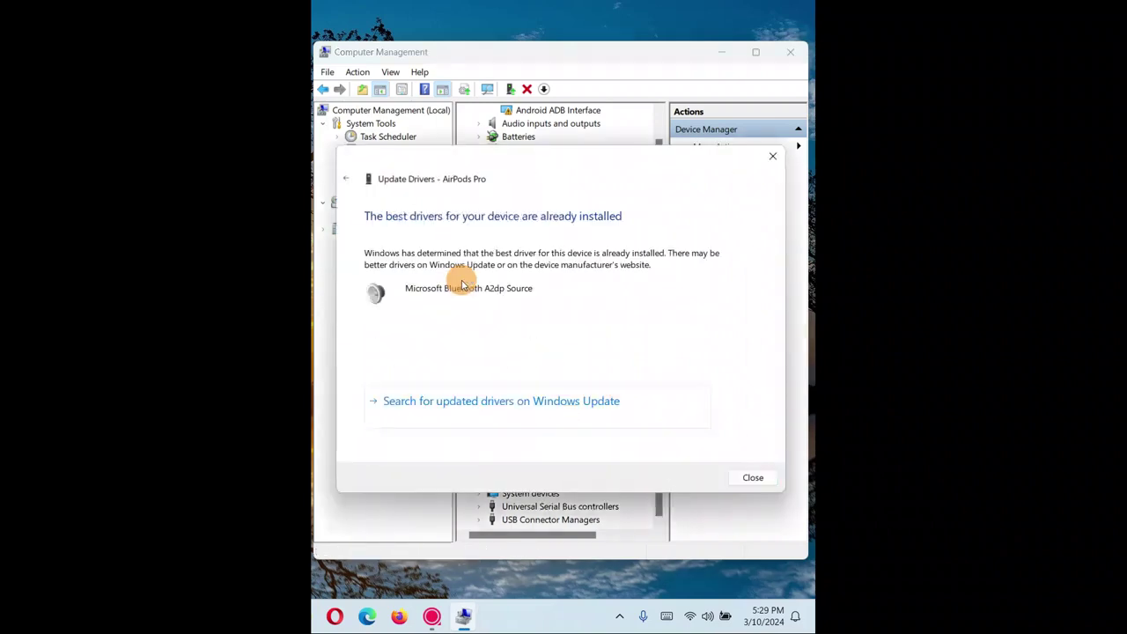
pyautogui.click(747, 475)
# Start uninstalling the AirPods Pro device, then dismiss the warning without uninstalling
pyautogui.rightClick(526, 416)
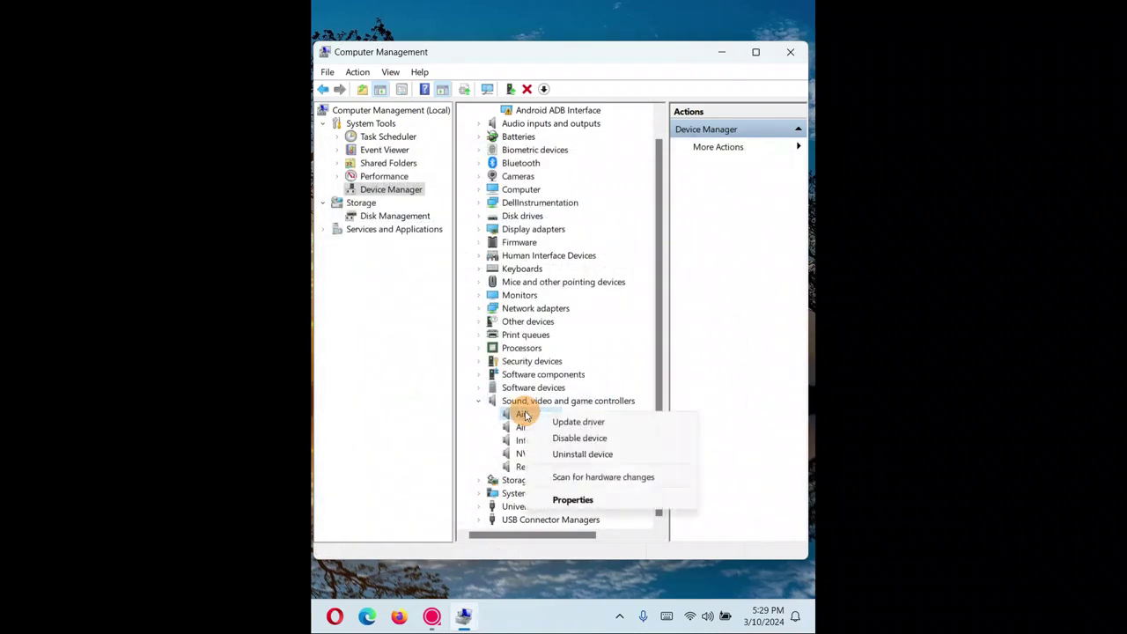
pyautogui.click(570, 456)
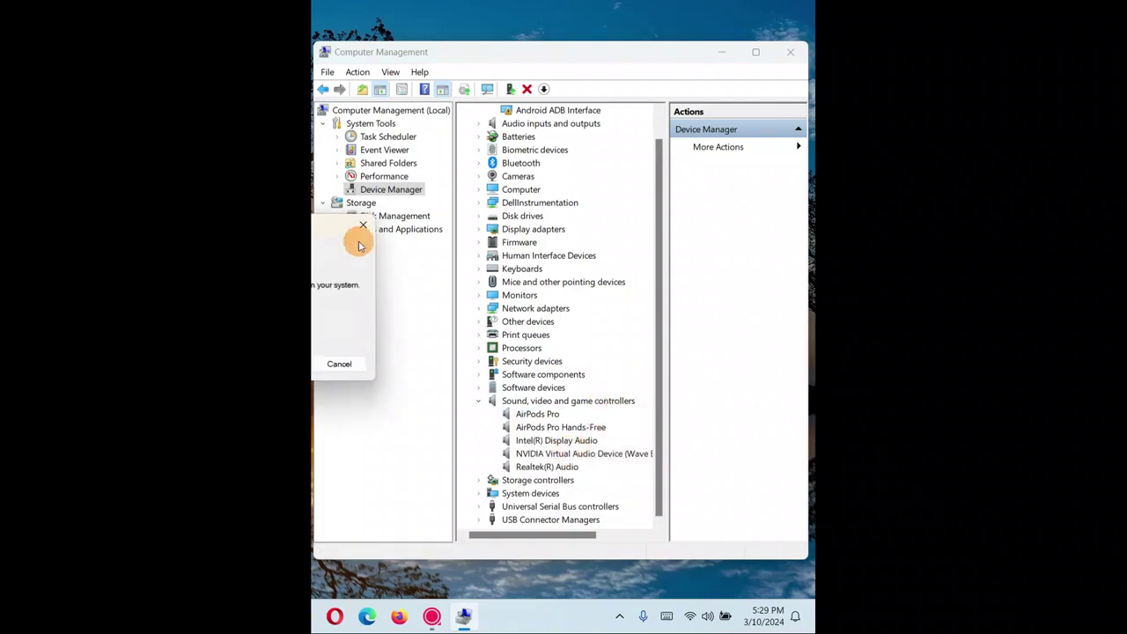
pyautogui.moveTo(294, 221); pyautogui.dragTo(603, 220)
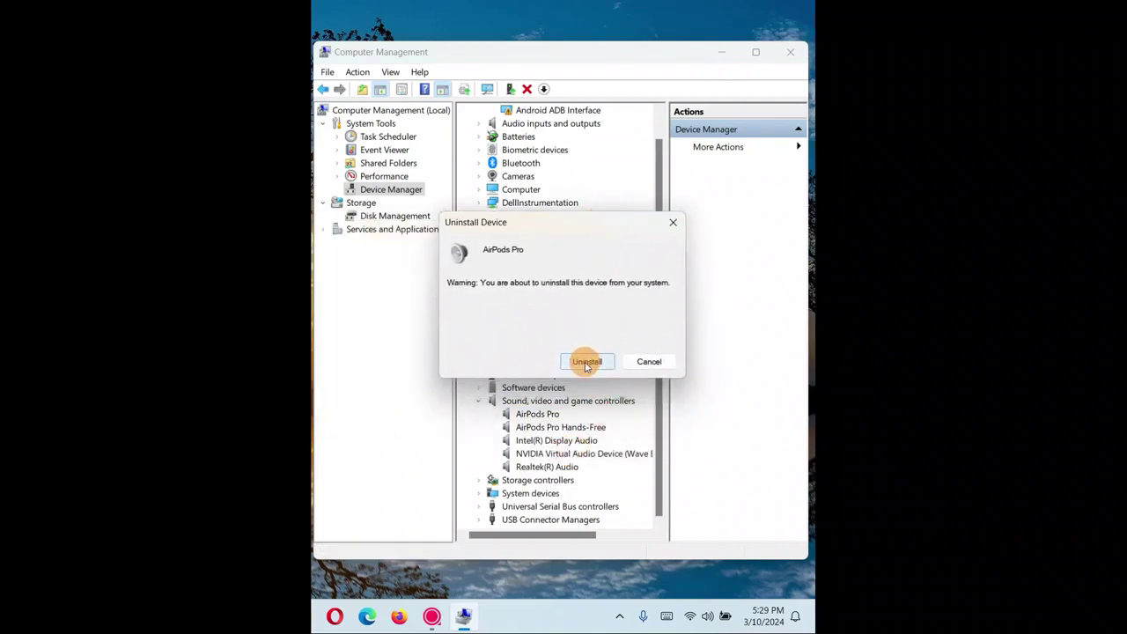
pyautogui.click(674, 224)
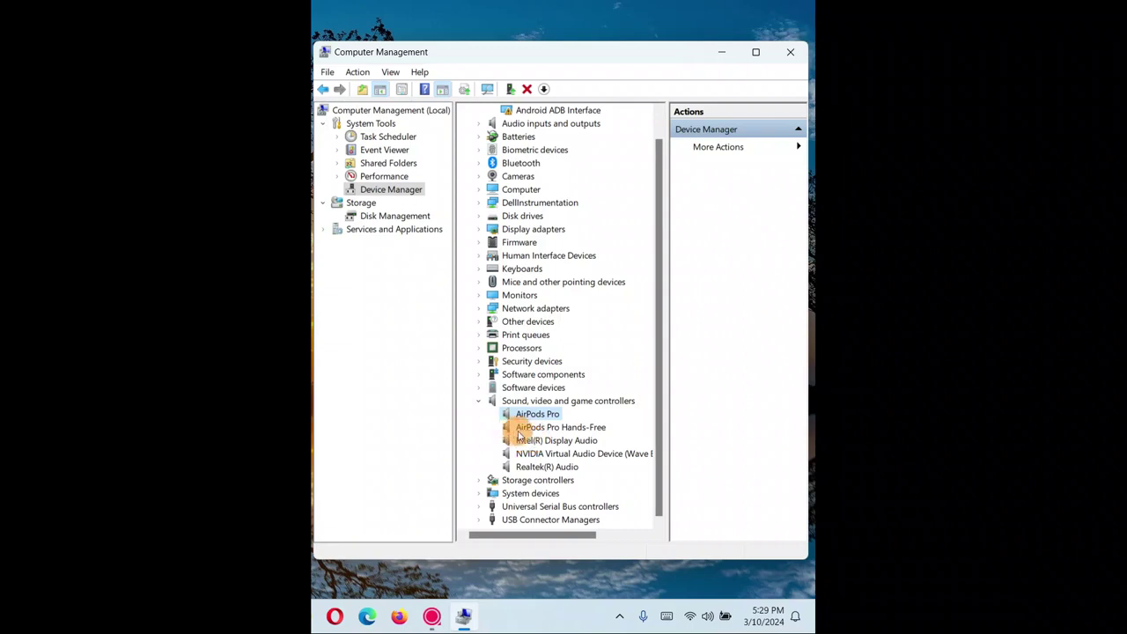
# Cancel the AirPods Pro uninstall, then scan for hardware changes
pyautogui.rightClick(531, 417)
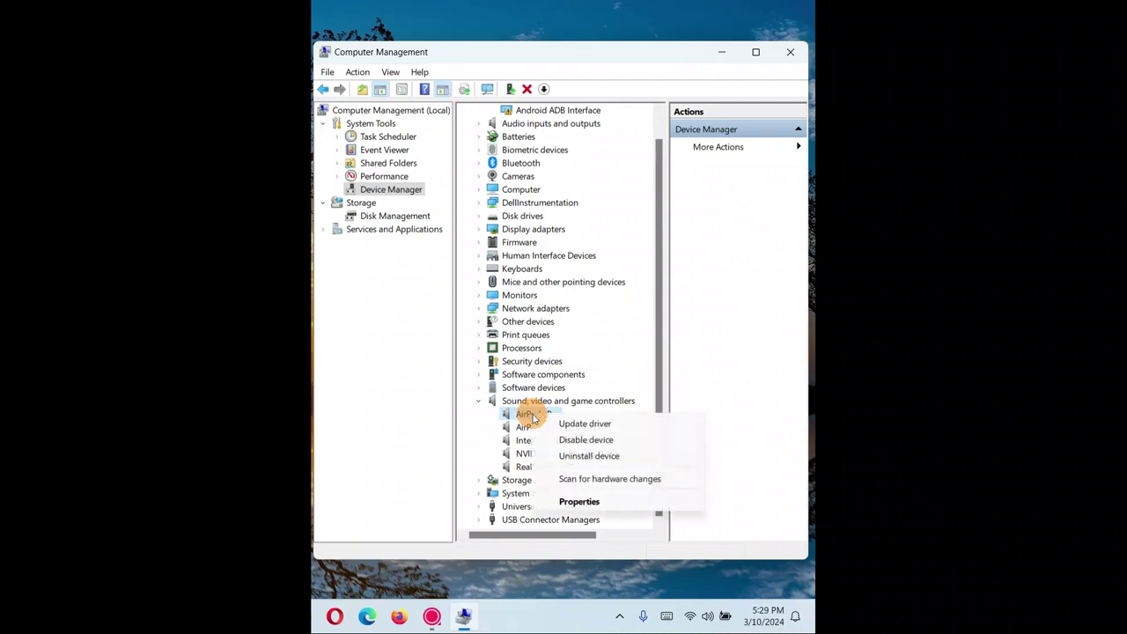
pyautogui.click(560, 452)
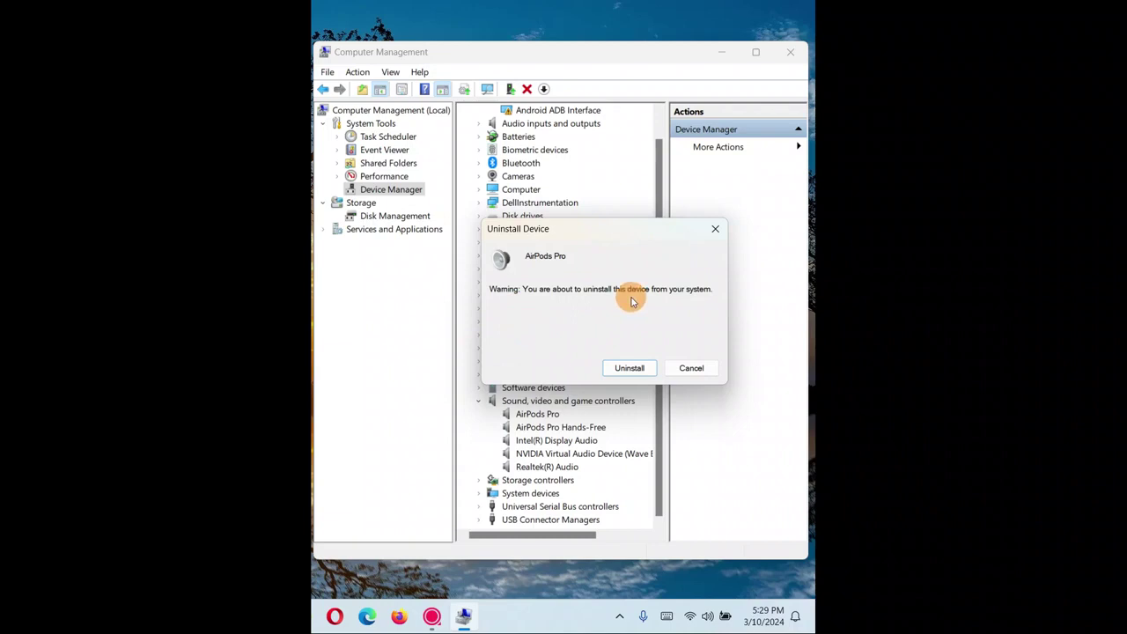
pyautogui.click(716, 231)
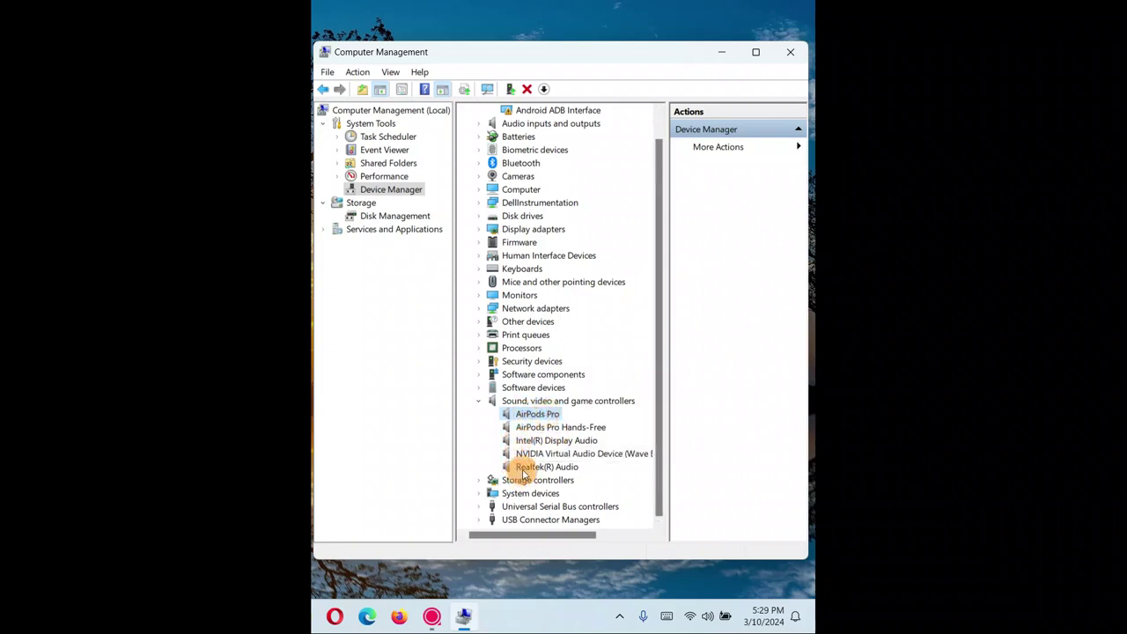
pyautogui.rightClick(525, 416)
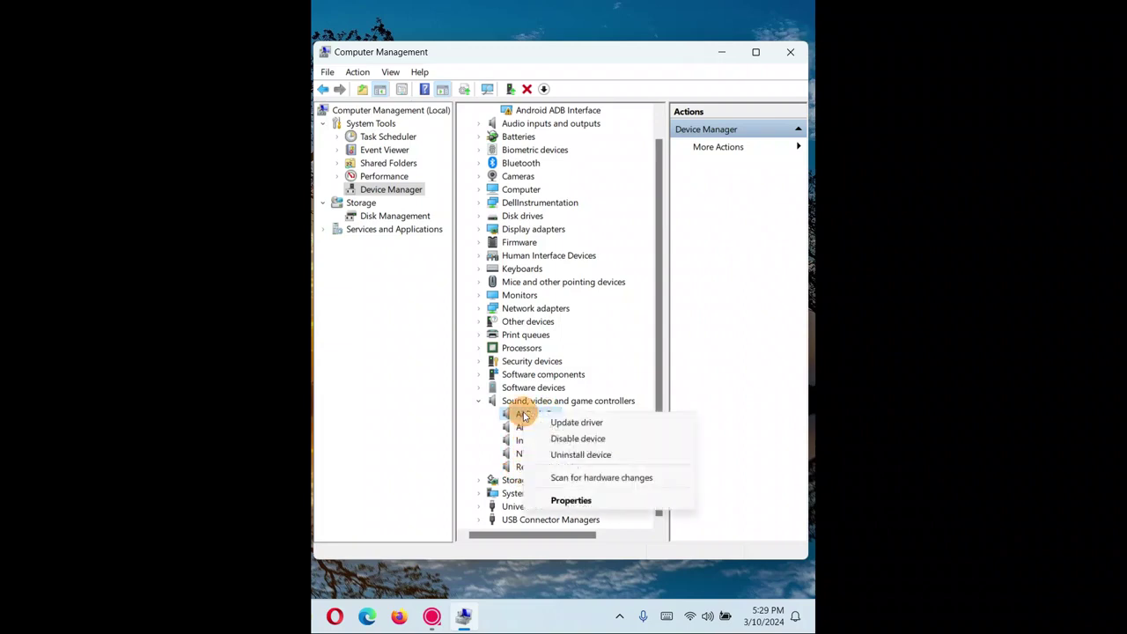
pyautogui.click(558, 479)
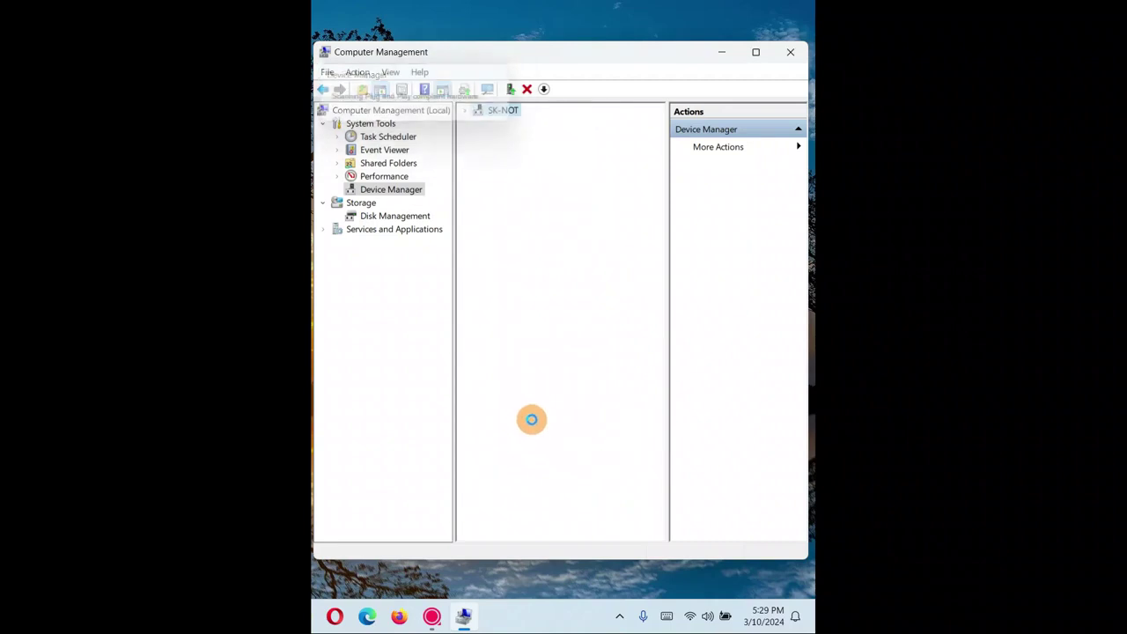
# Attempt to open the AirPods Pro properties and reselect it in the device list
pyautogui.rightClick(526, 441)
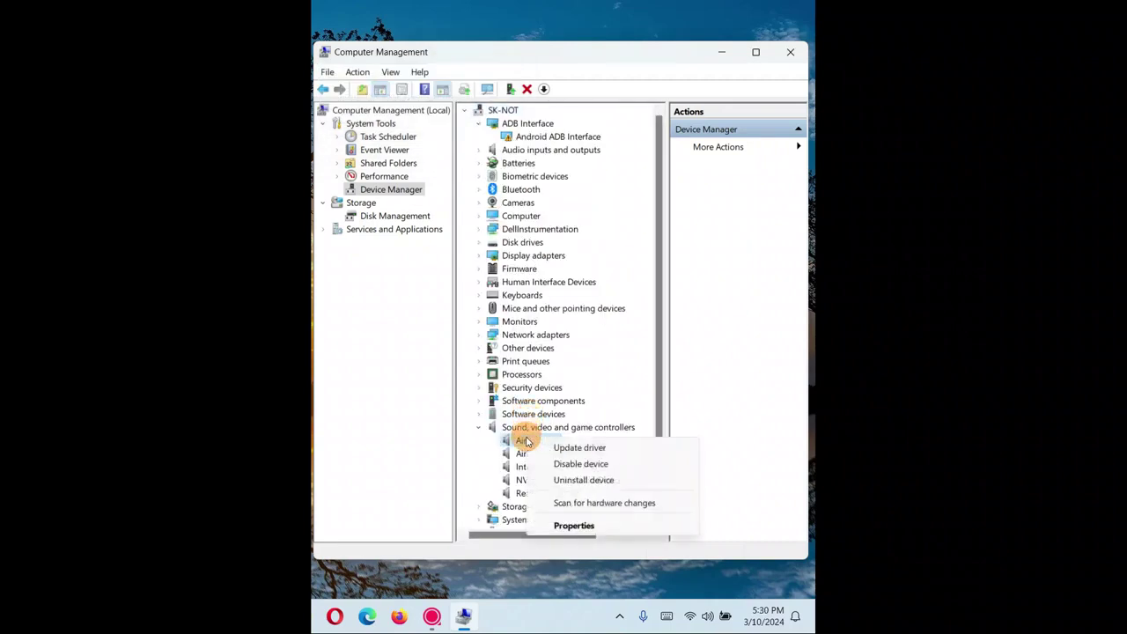
pyautogui.click(559, 521)
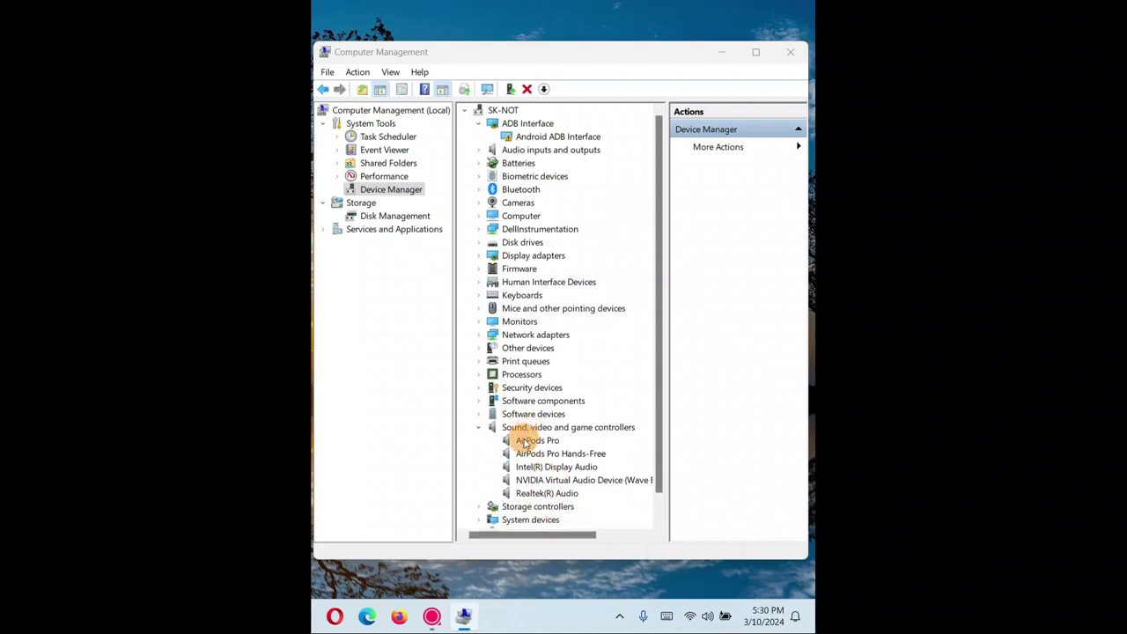
pyautogui.rightClick(525, 443)
pyautogui.click(559, 525)
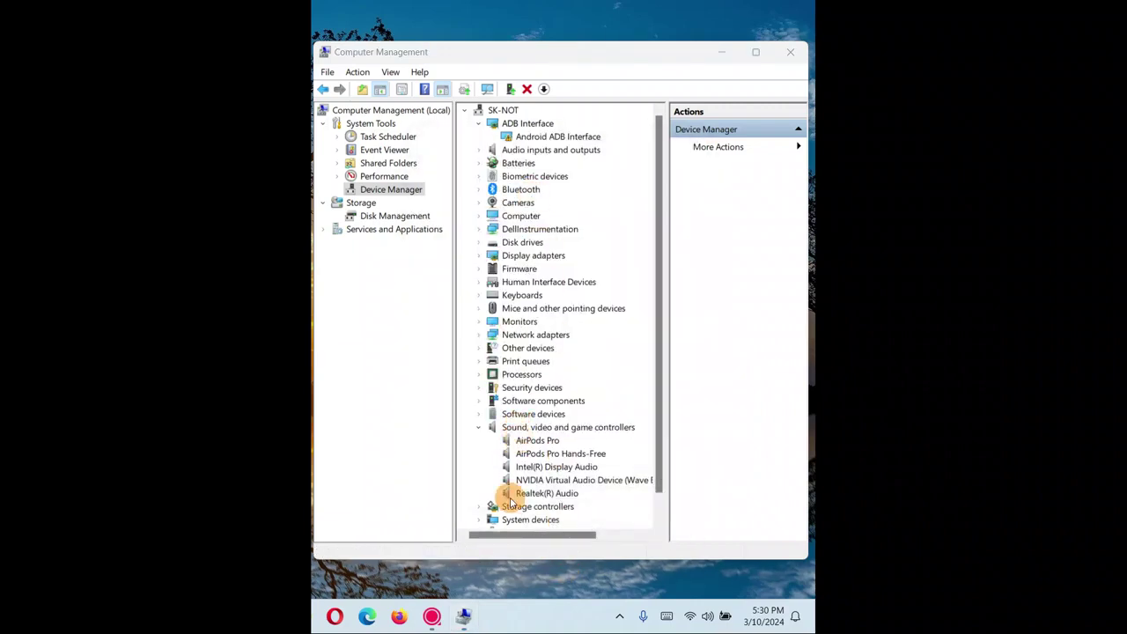
pyautogui.click(529, 444)
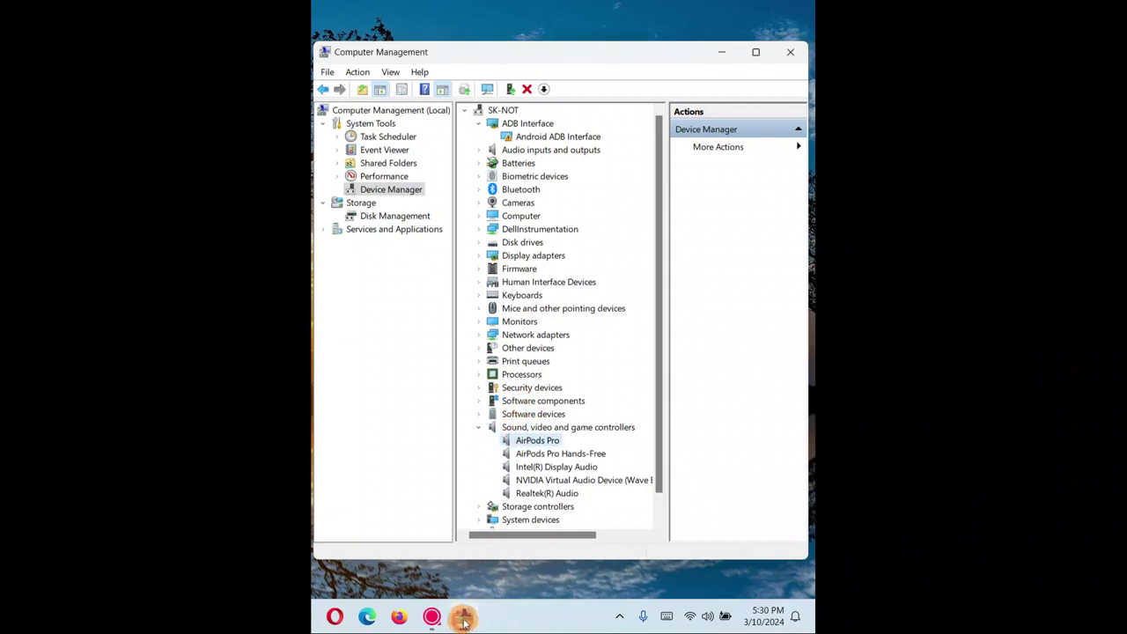
# Open the AirPods Pro properties on the Driver tab
pyautogui.rightClick(528, 444)
pyautogui.click(560, 527)
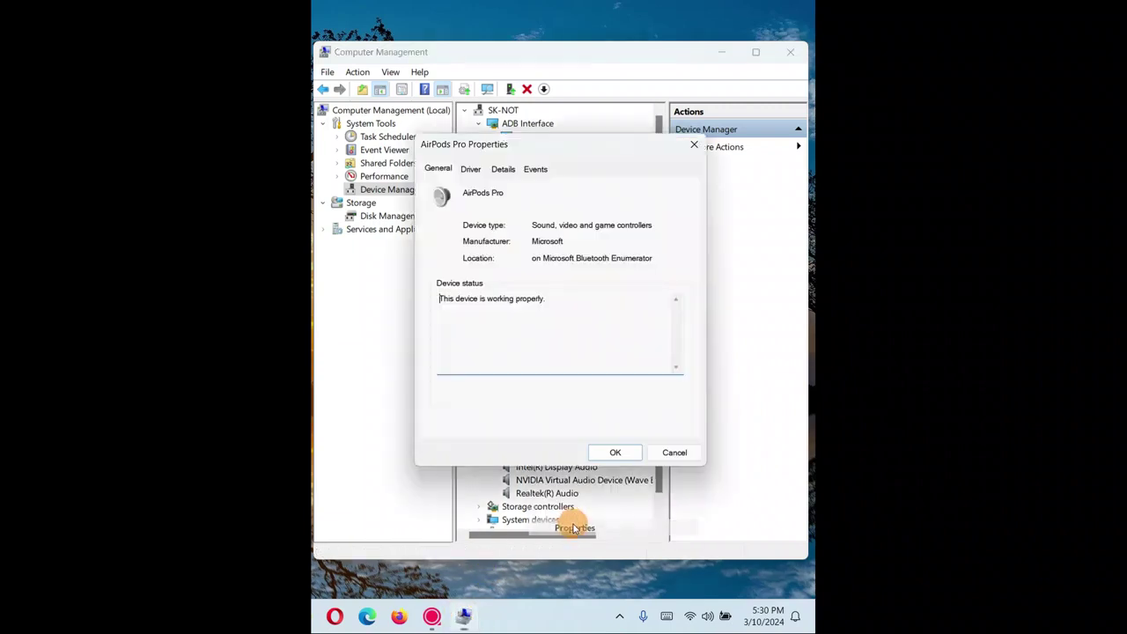
pyautogui.press('Escape')
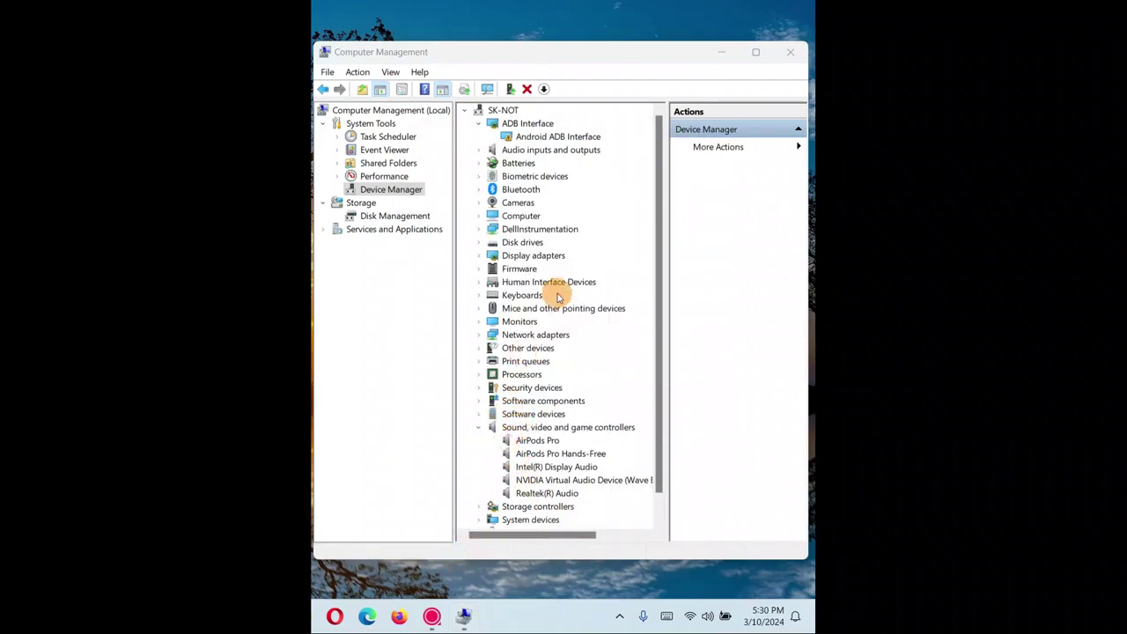
pyautogui.click(720, 57)
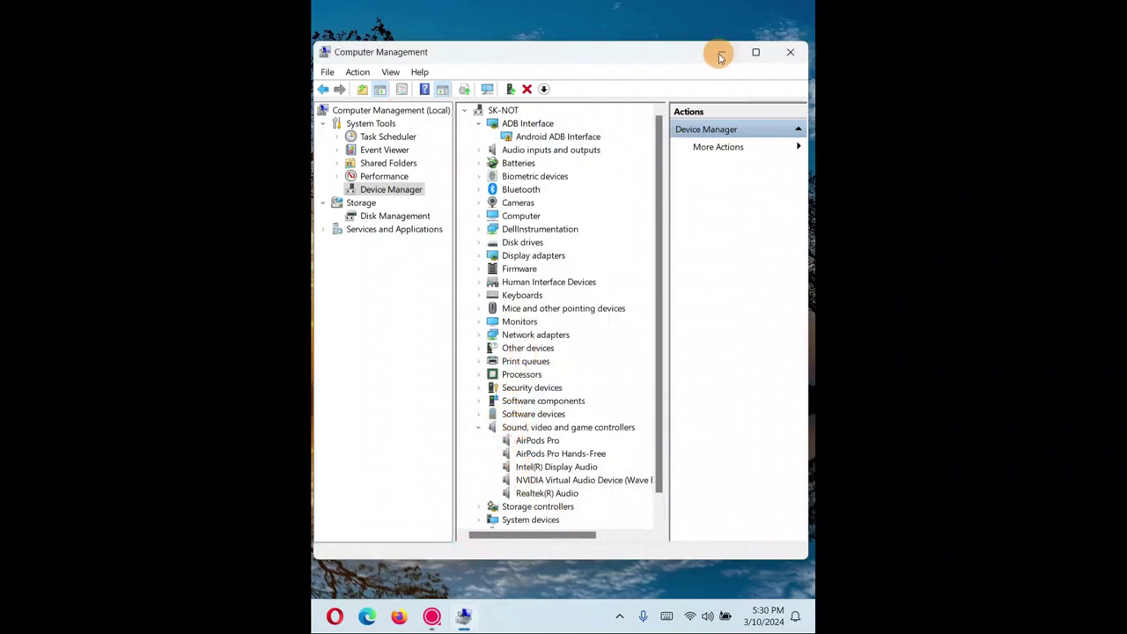
pyautogui.click(720, 57)
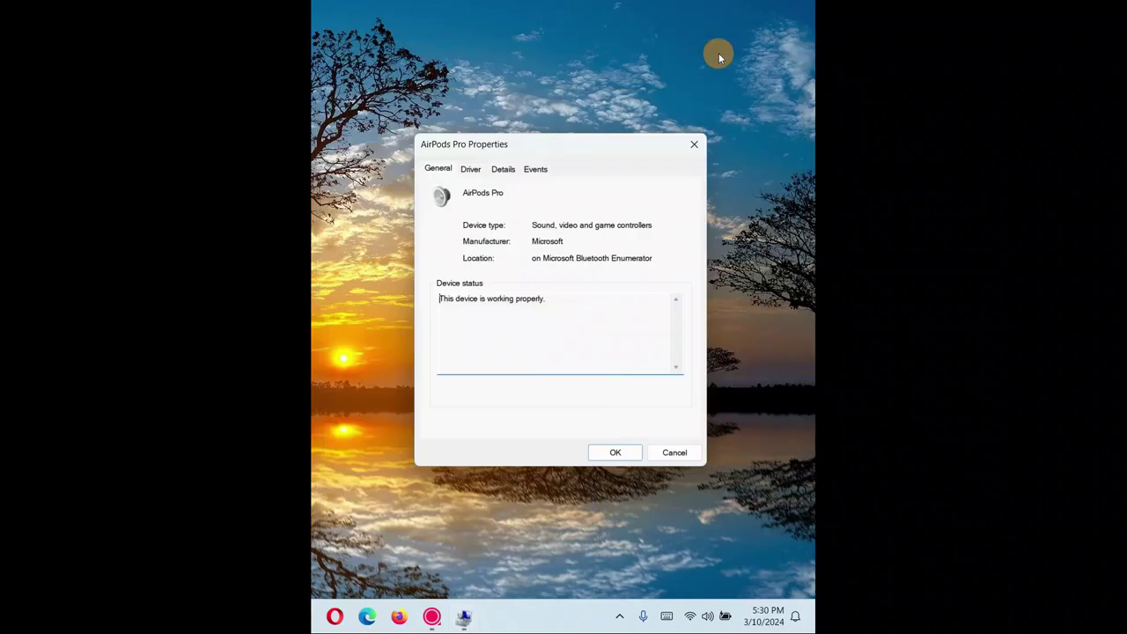
pyautogui.click(473, 173)
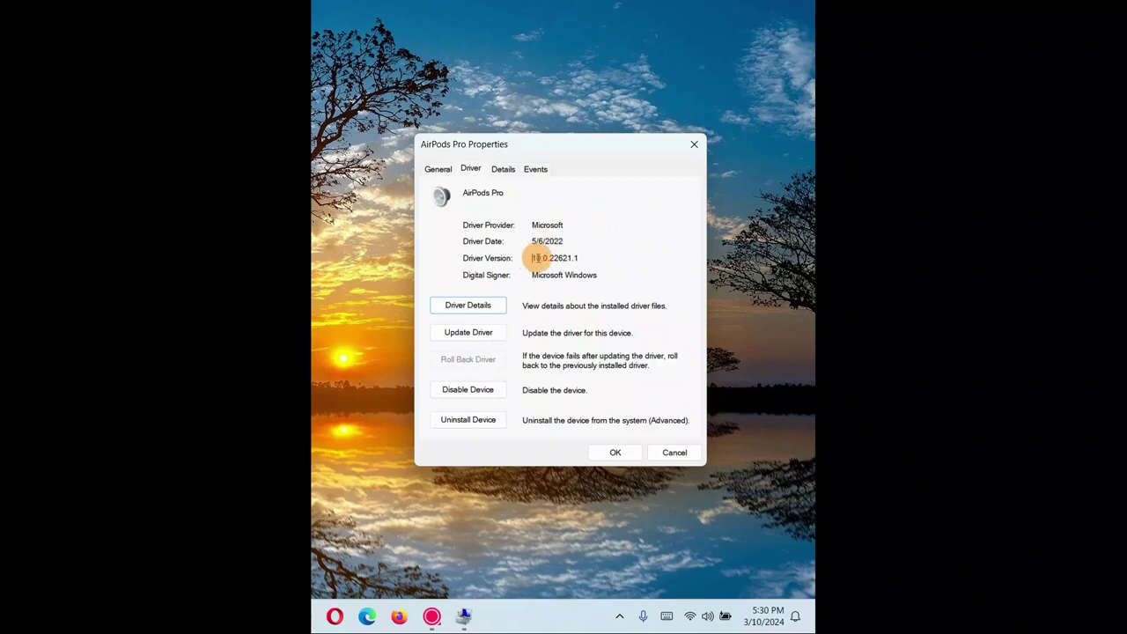
# Note driver version 10.0.22621.1, then close the properties and Computer Management
pyautogui.moveTo(532, 258); pyautogui.dragTo(597, 257)
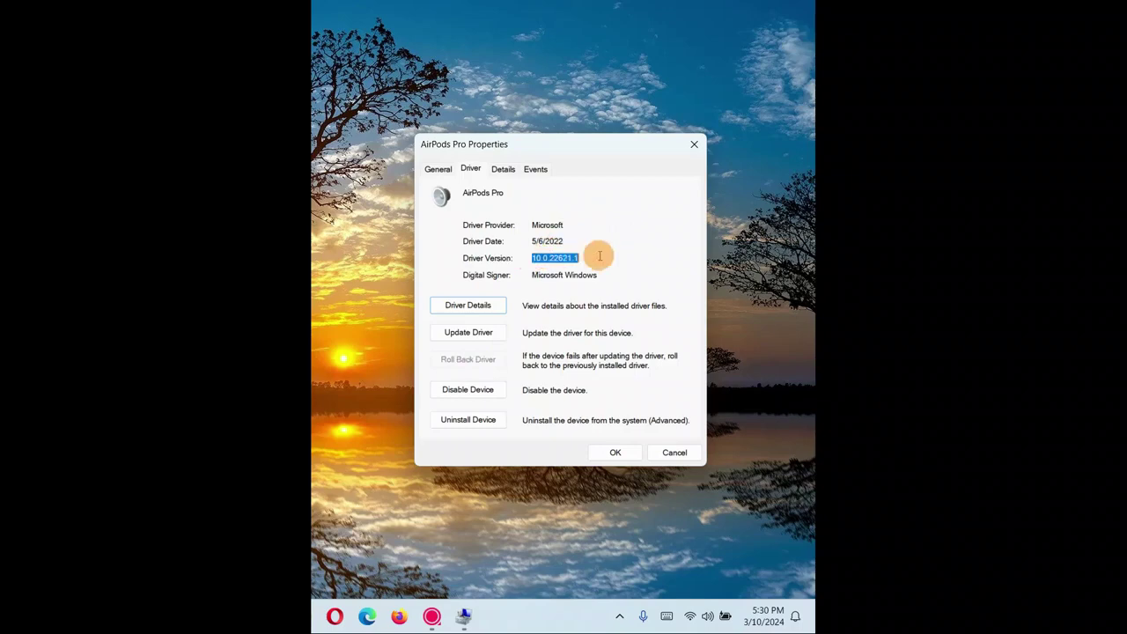
pyautogui.click(692, 146)
pyautogui.click(461, 618)
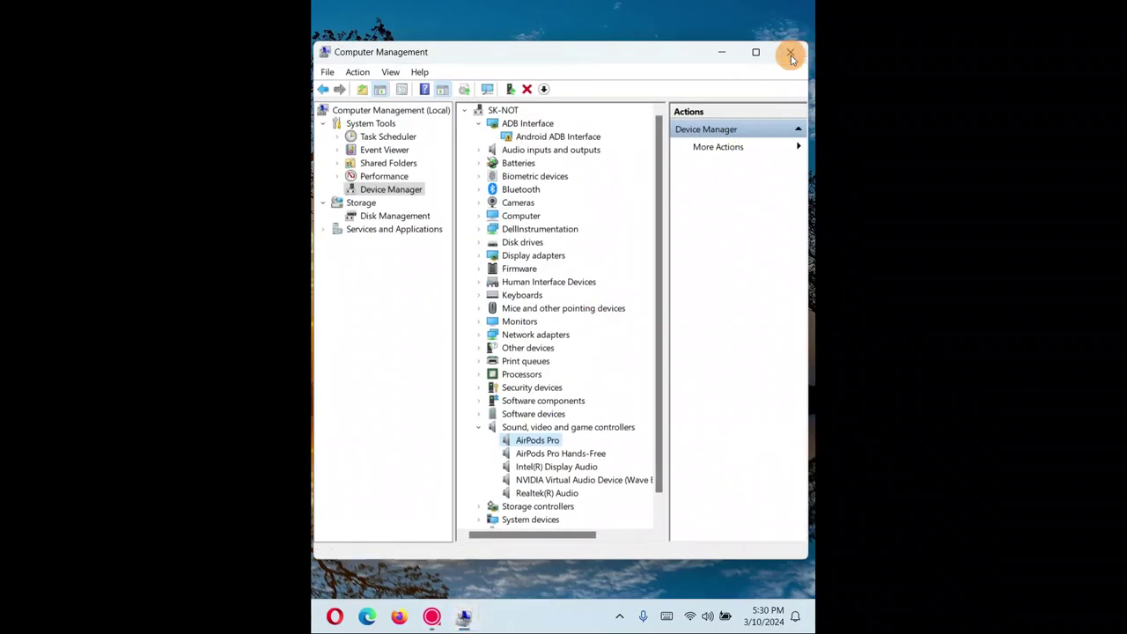
pyautogui.click(791, 54)
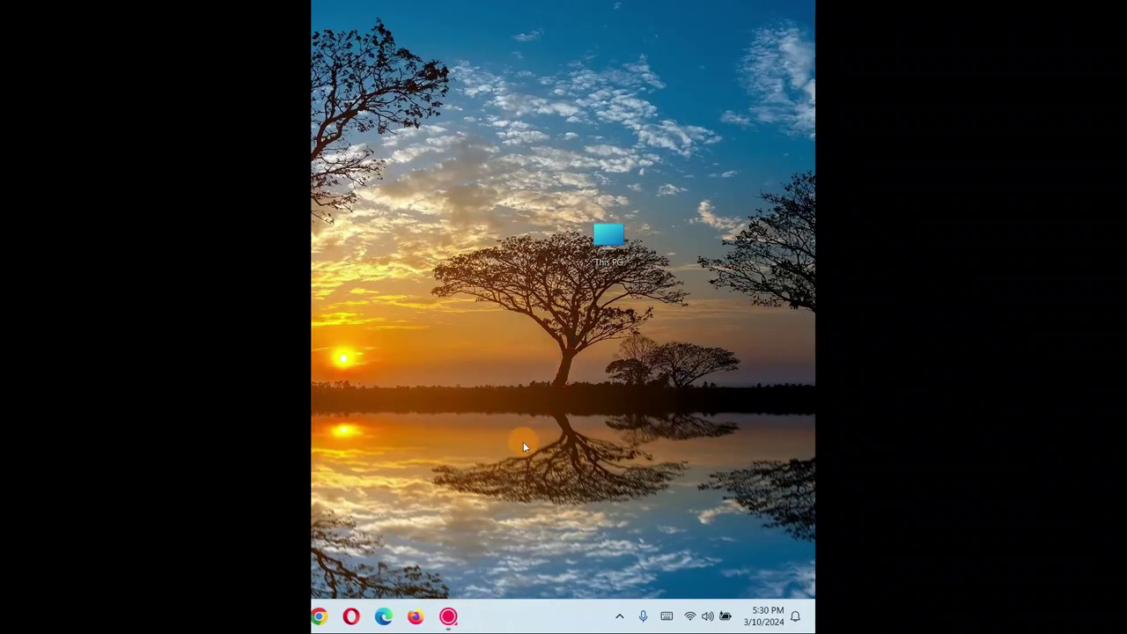